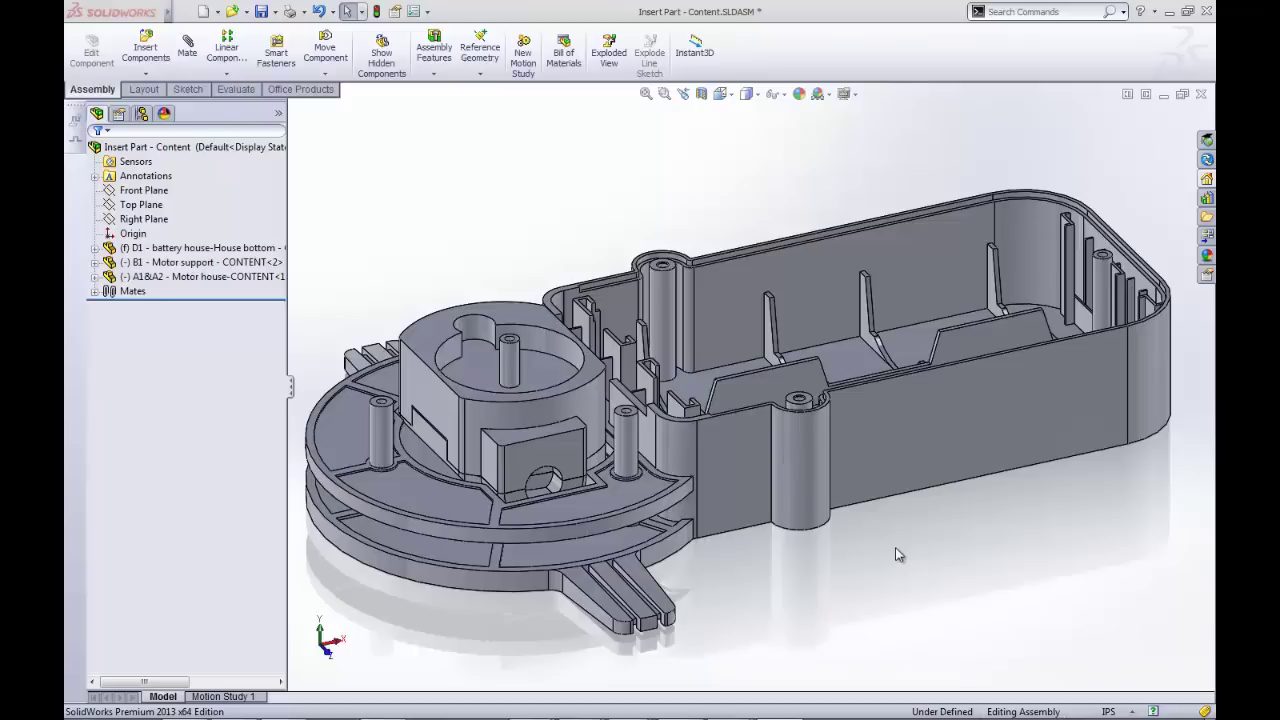
Step: Point out the motor support, battery house and motor house, pulling the support ring aside
left_click(190, 262)
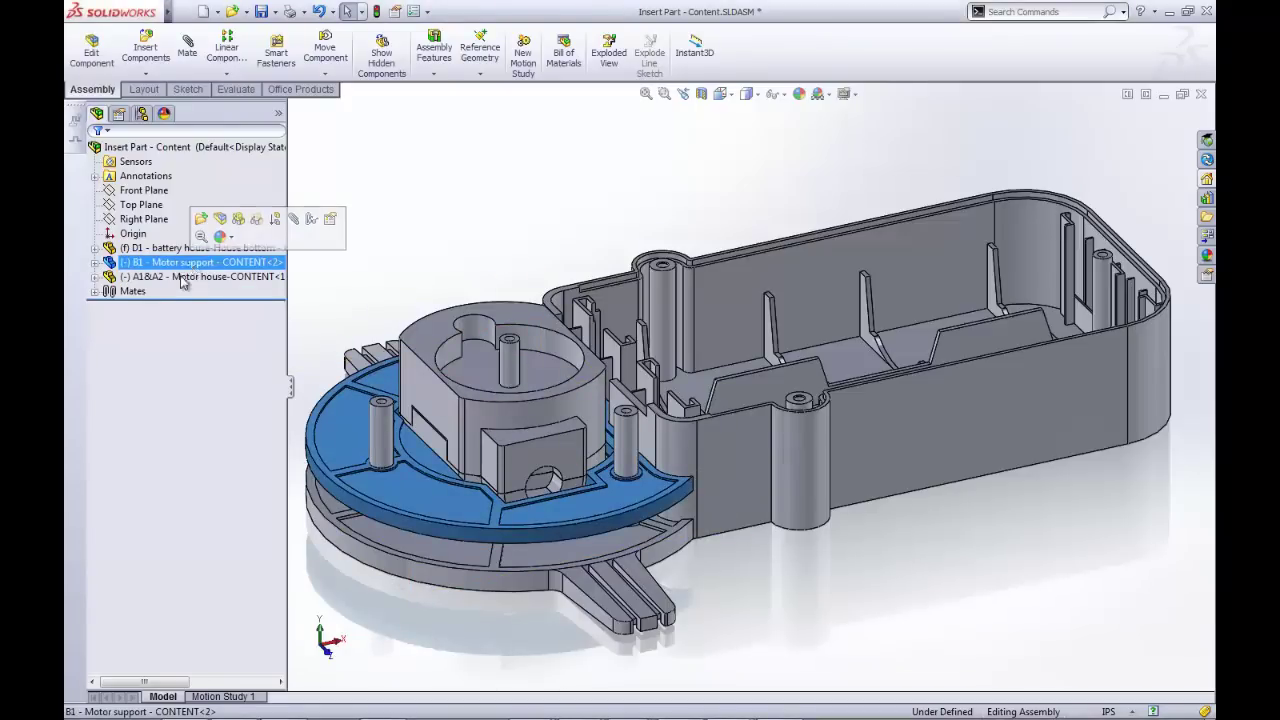
left_click(172, 248)
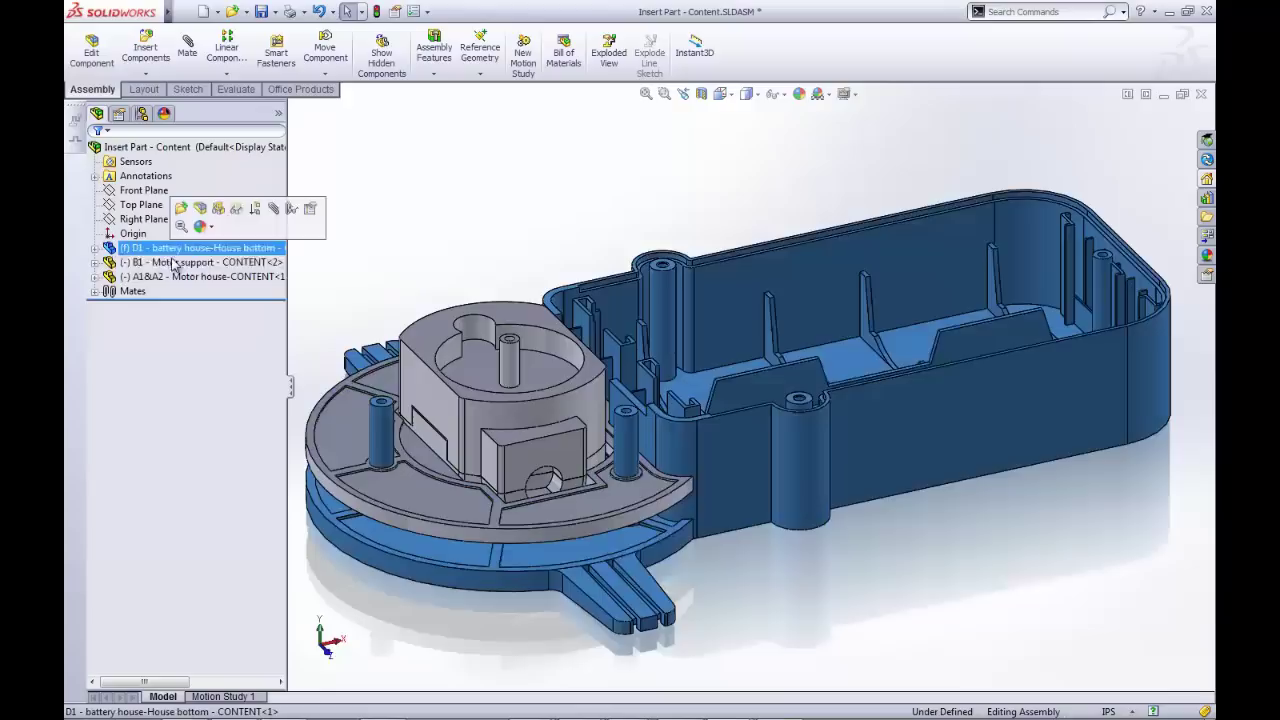
left_click(175, 276)
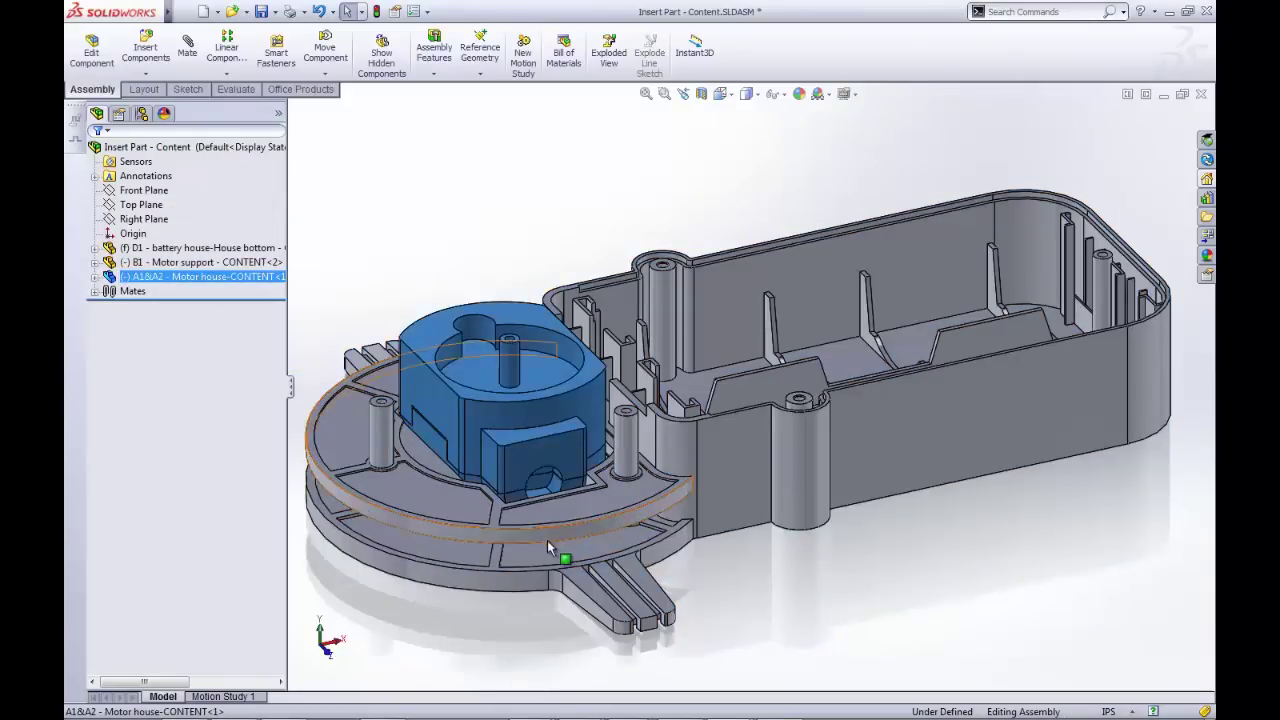
mouse_move(547, 538)
left_mouse_down()
mouse_move(553, 505)
mouse_move(557, 527)
left_mouse_up()
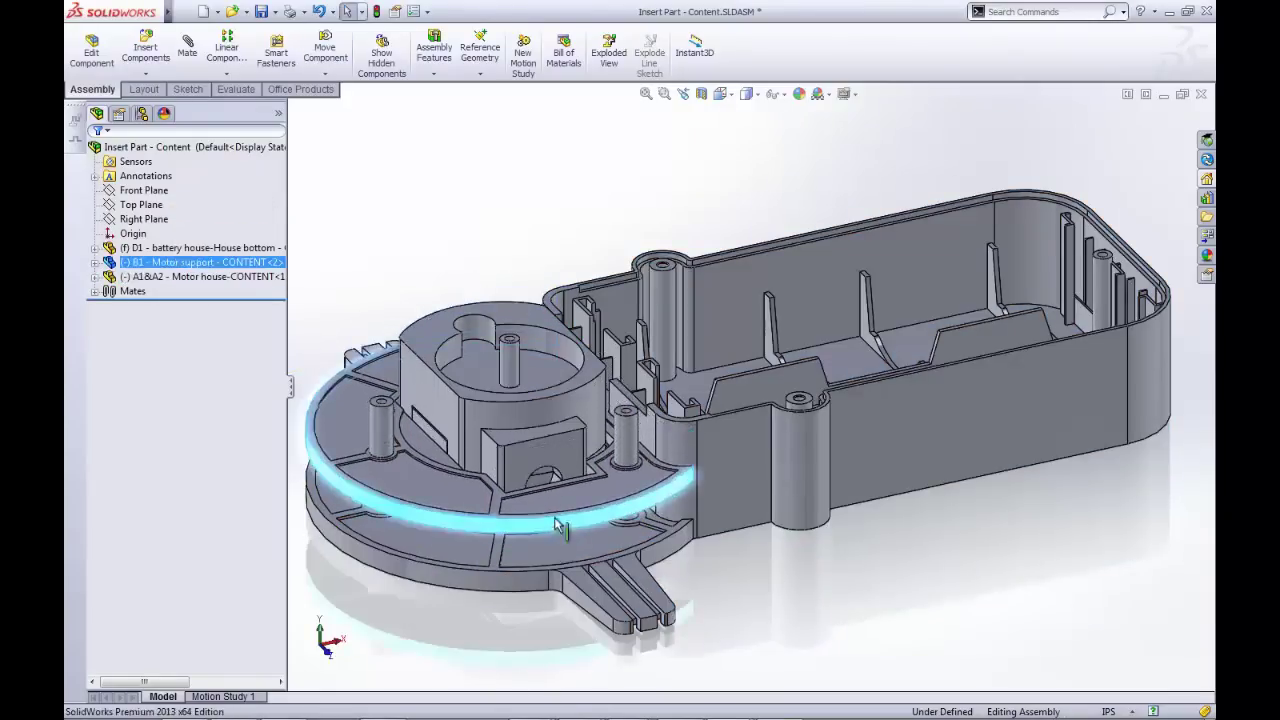
left_click(517, 237)
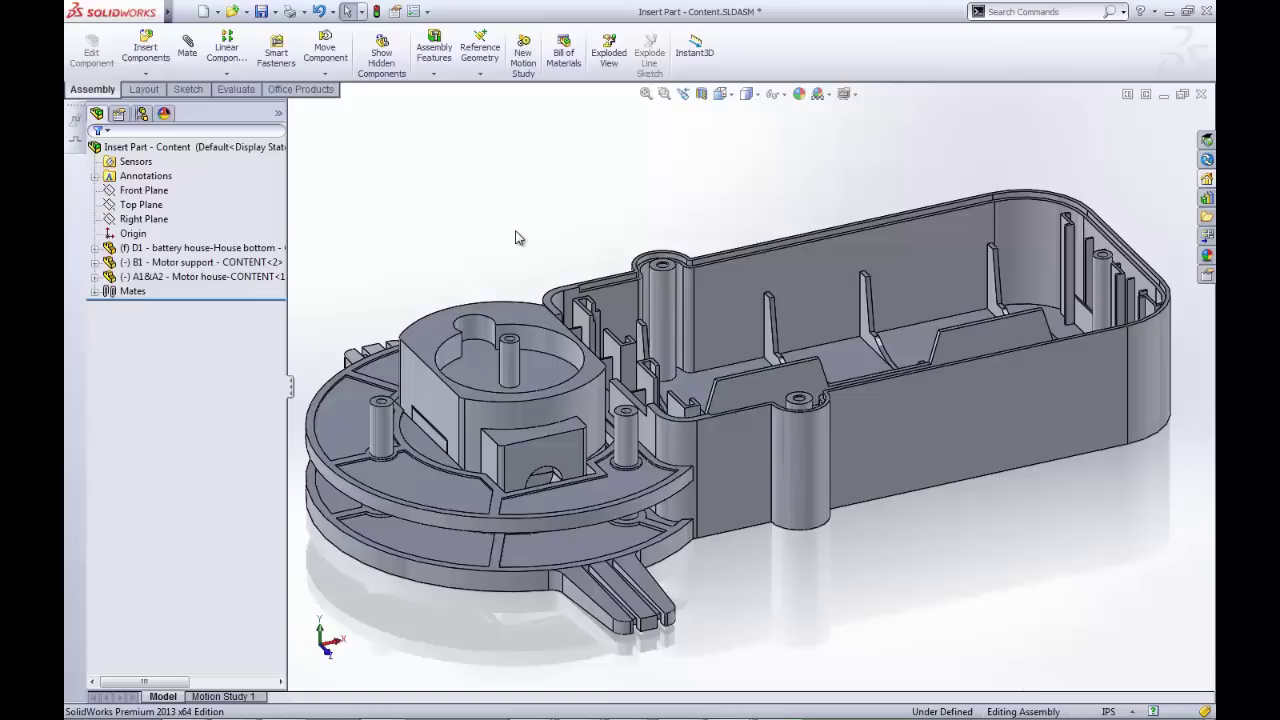
Step: Create a new blank part document
left_click(190, 12)
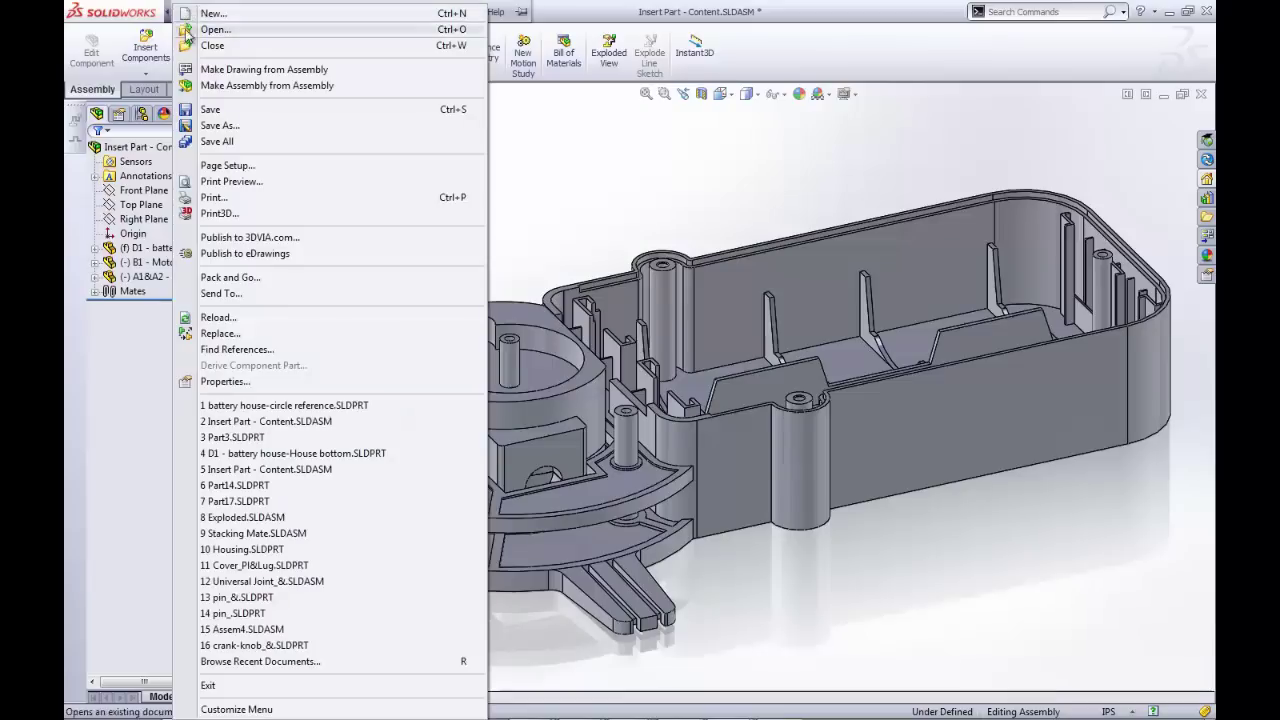
left_click(196, 18)
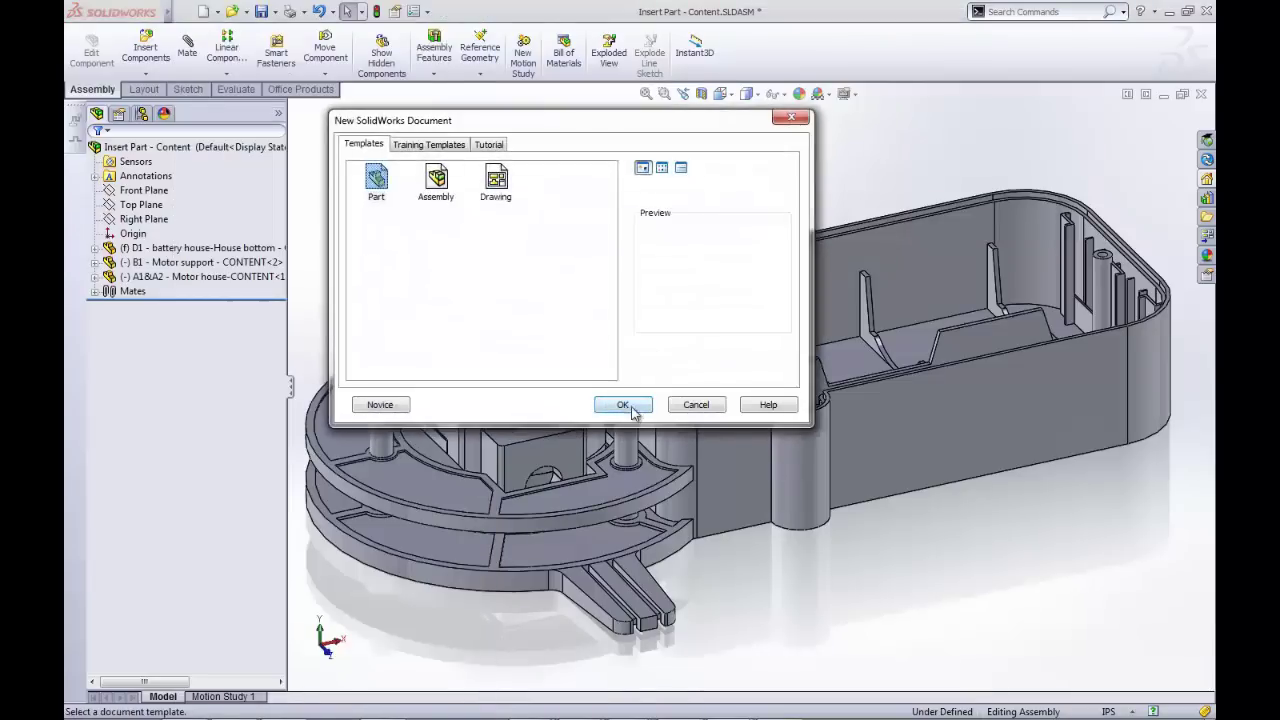
left_click(623, 405)
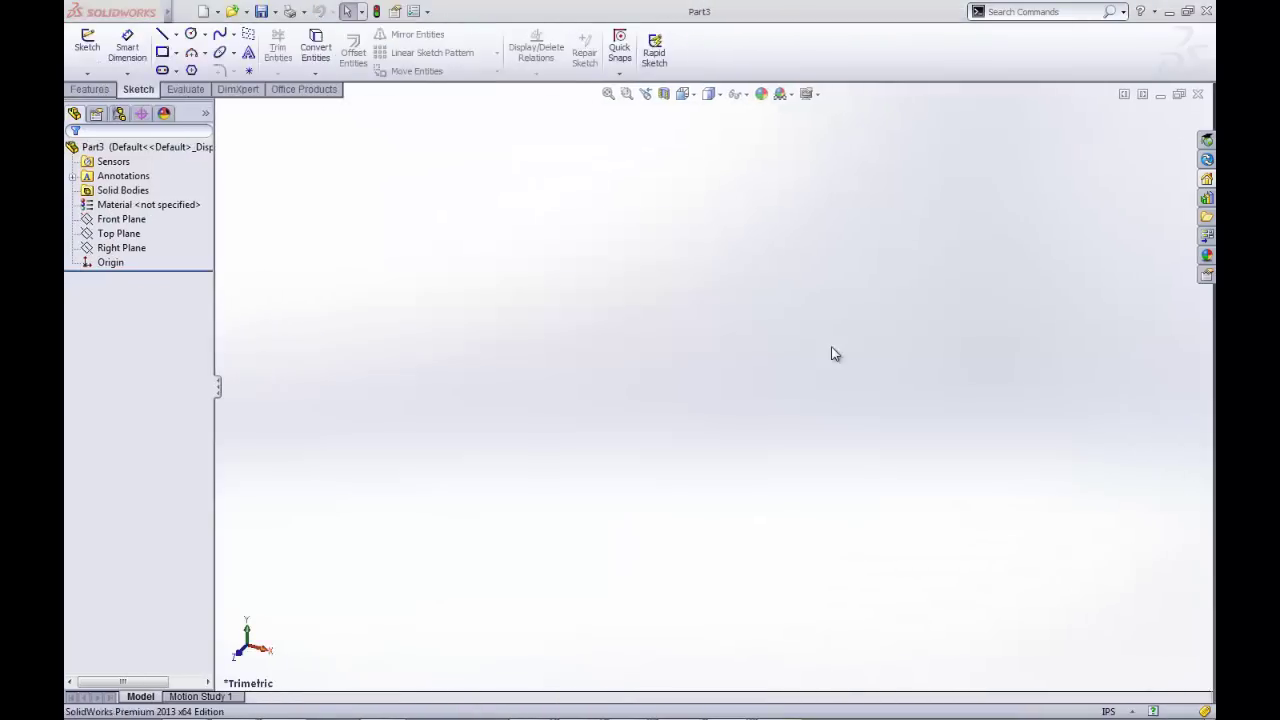
Step: Insert the D1 battery house bottom part file and bring up the Hide/Show Items options
mouse_move(172, 12)
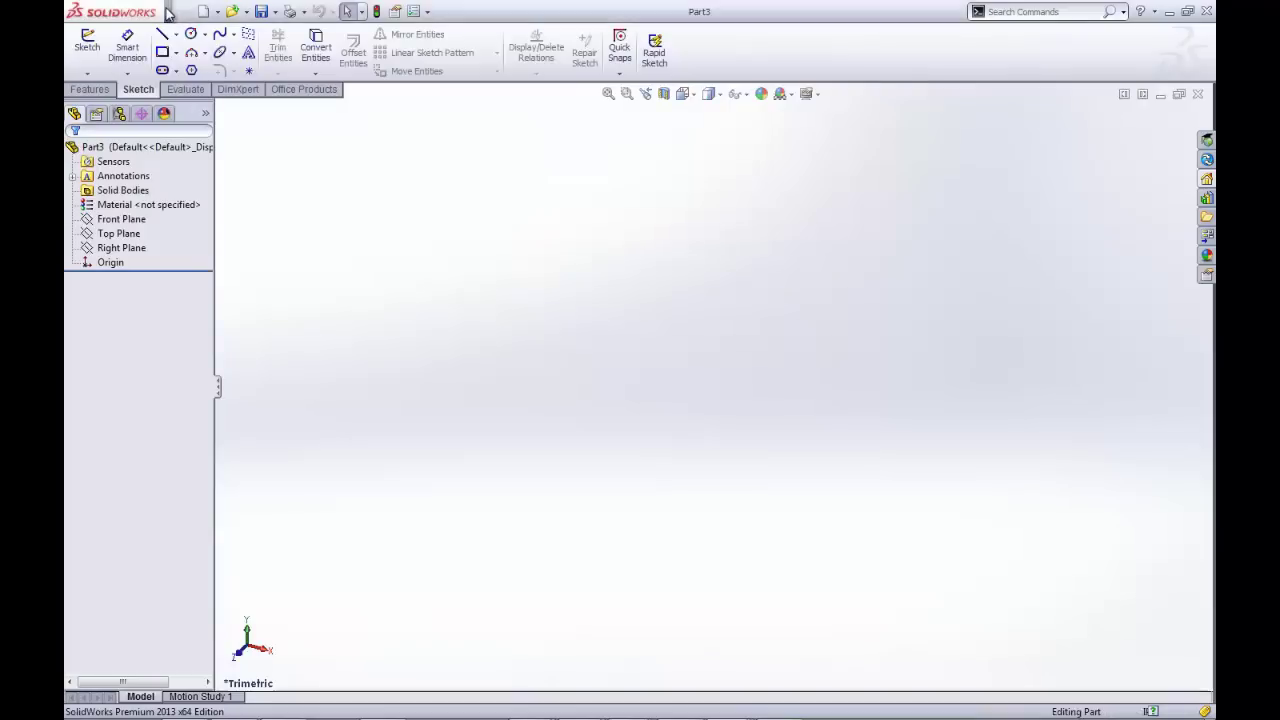
left_click(272, 11)
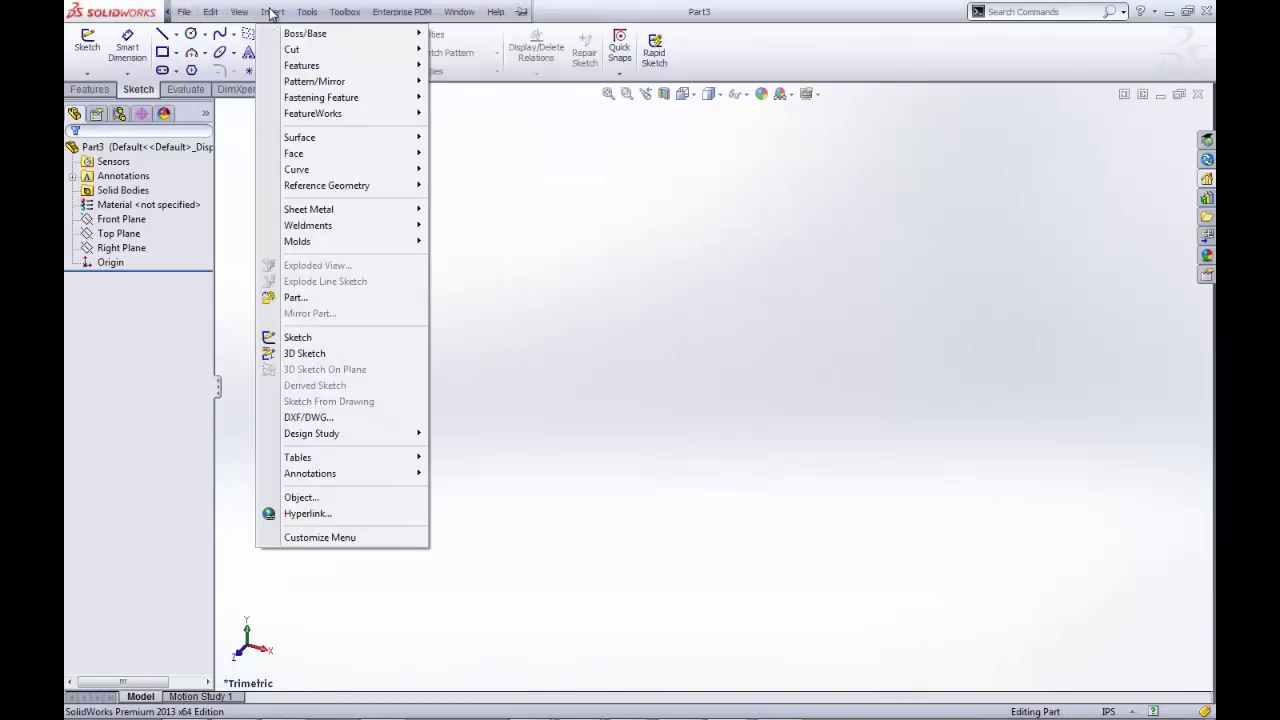
left_click(345, 300)
left_click(315, 150)
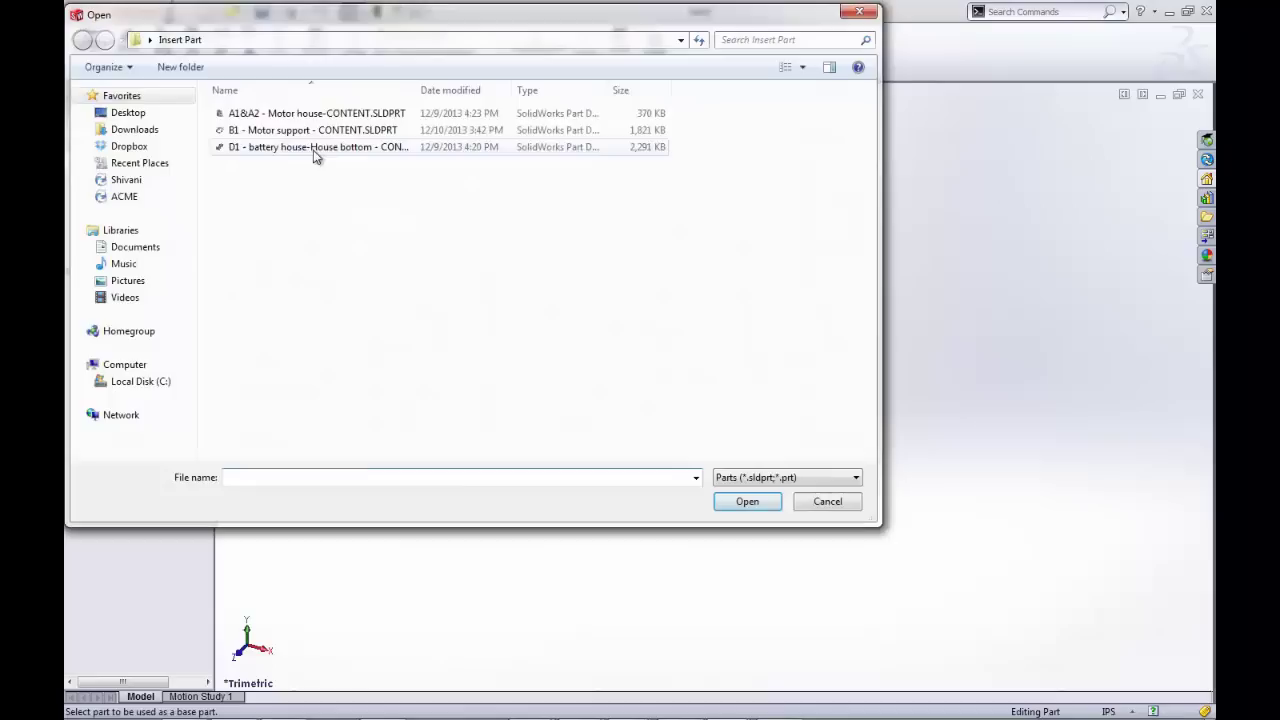
left_click(750, 503)
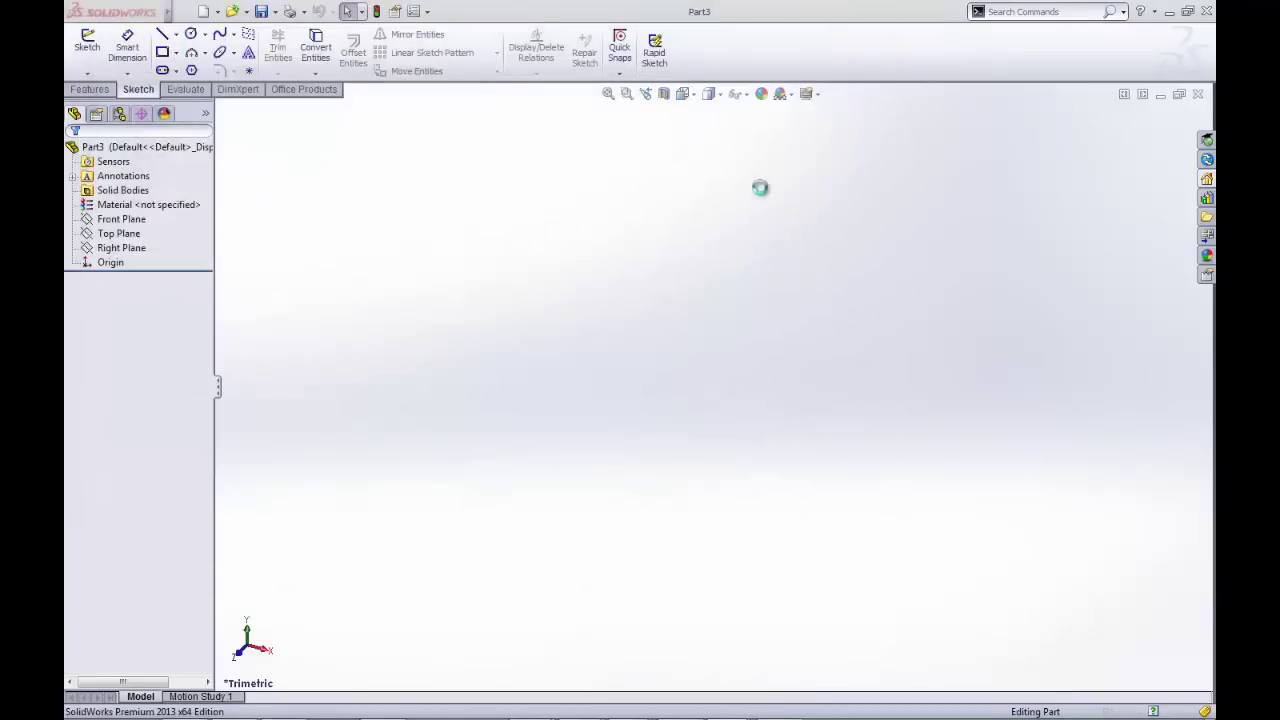
left_click(744, 97)
left_click(742, 96)
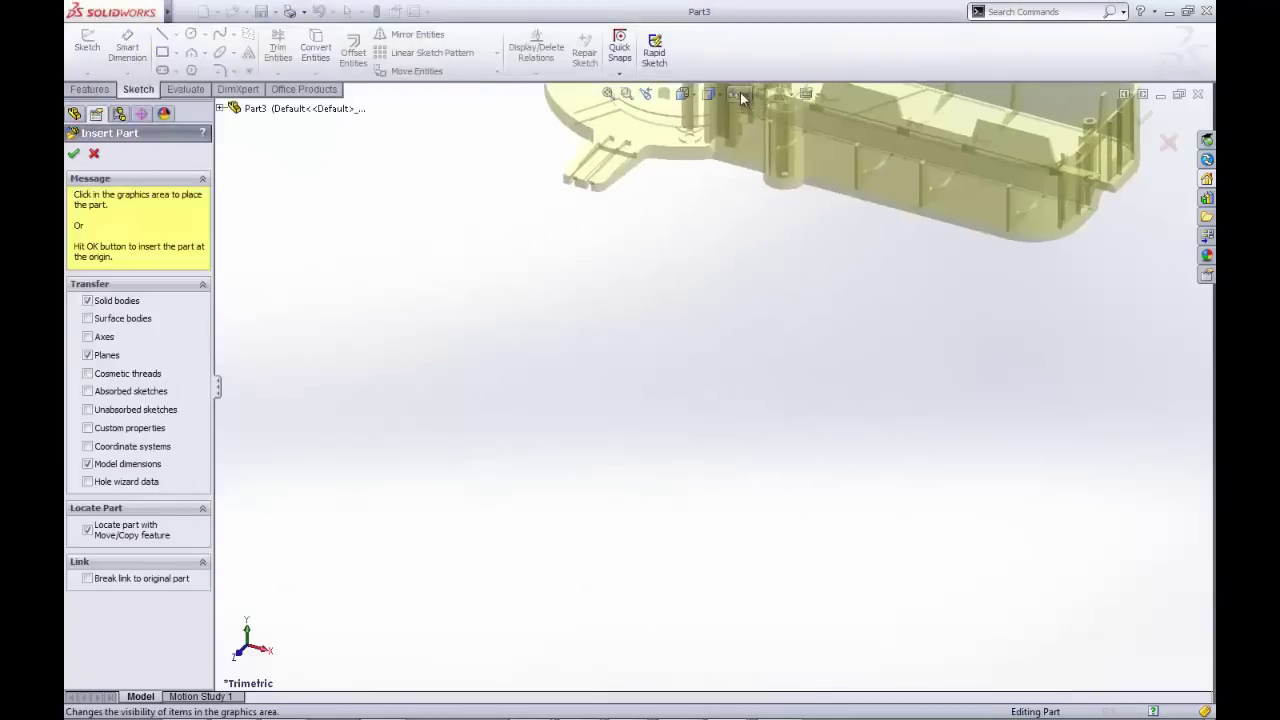
left_click(741, 94)
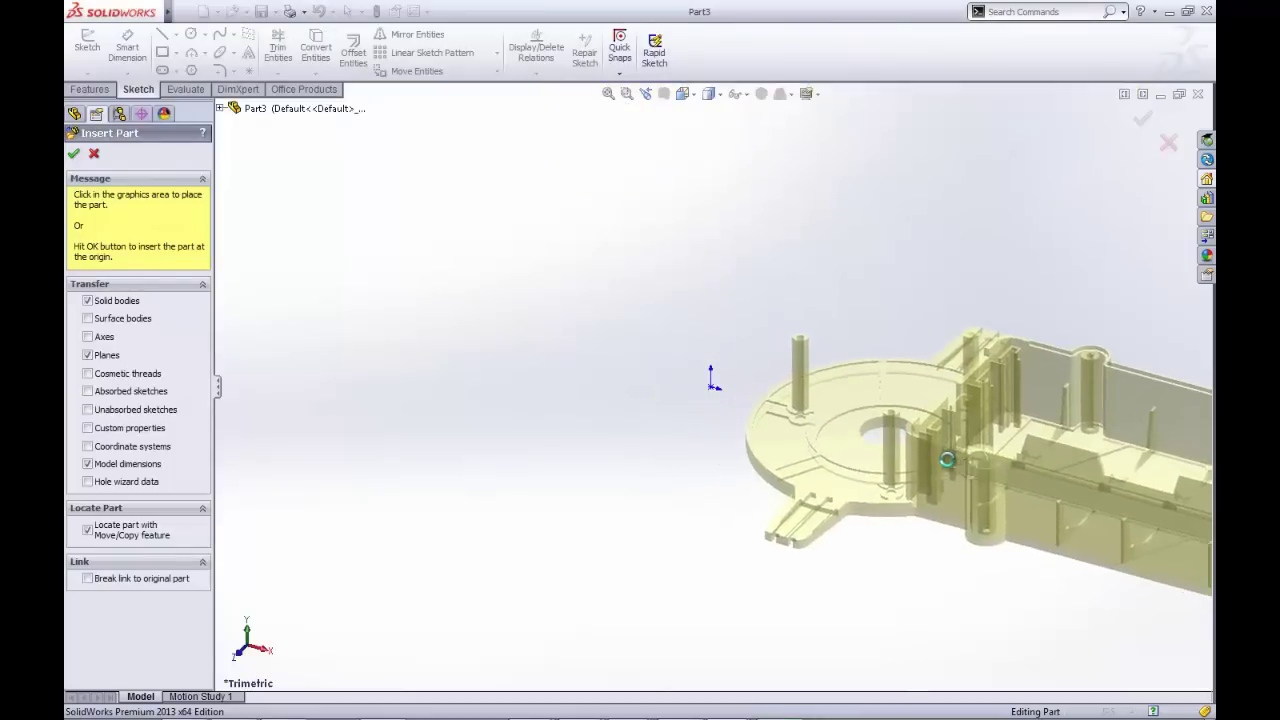
Step: Place the battery house and mate its Front Plane coincident with the part's Front Plane
left_click(947, 459)
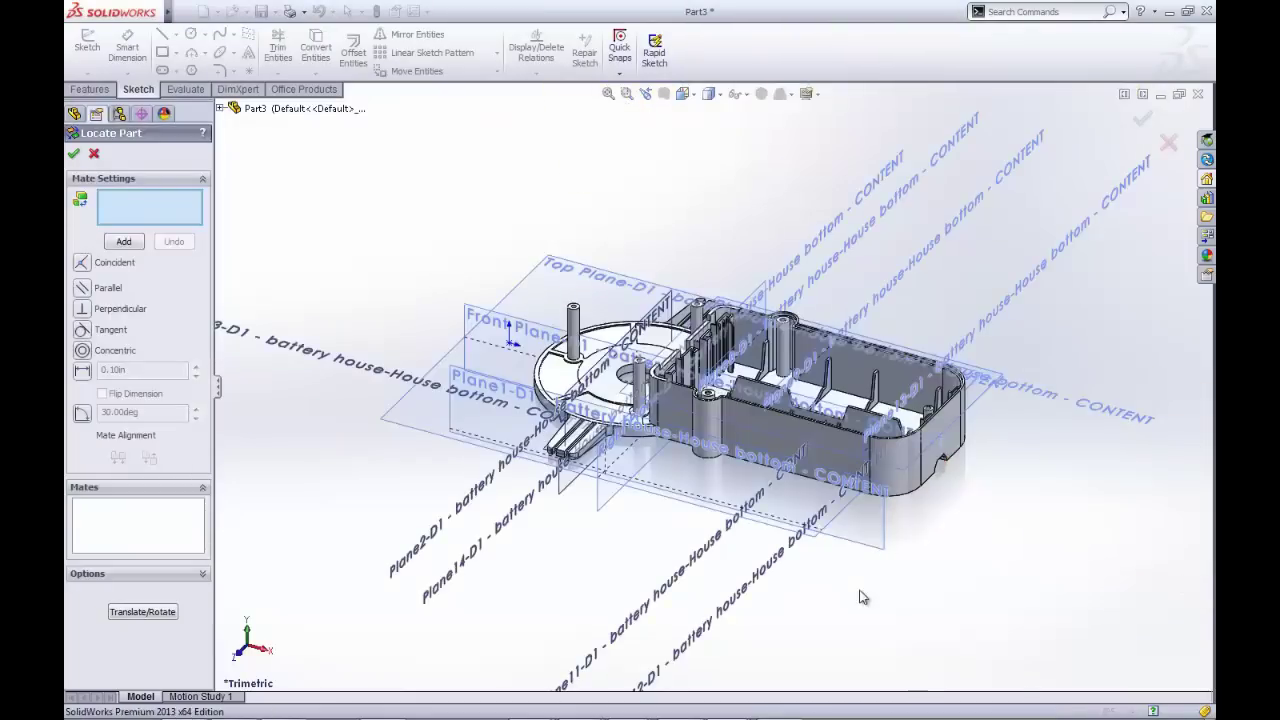
middle_click_drag(863, 597, 877, 623)
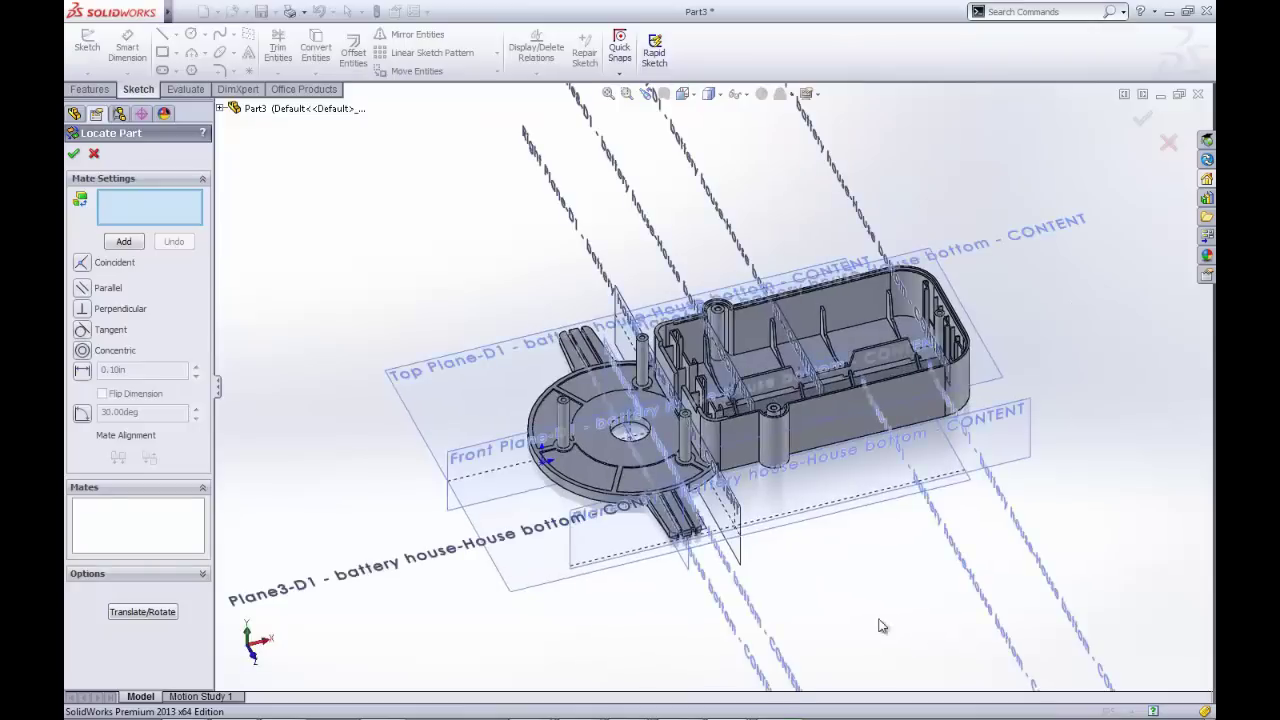
left_click(509, 462)
left_click(222, 108)
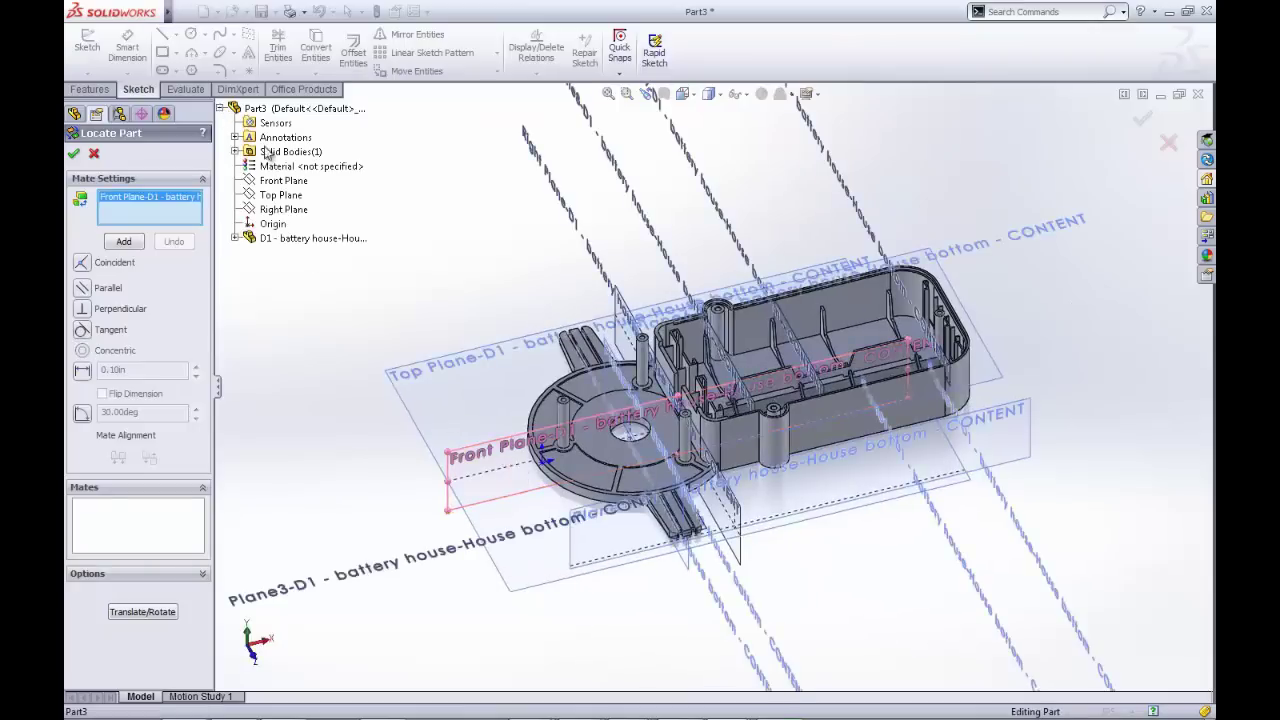
left_click(283, 180)
left_click(124, 243)
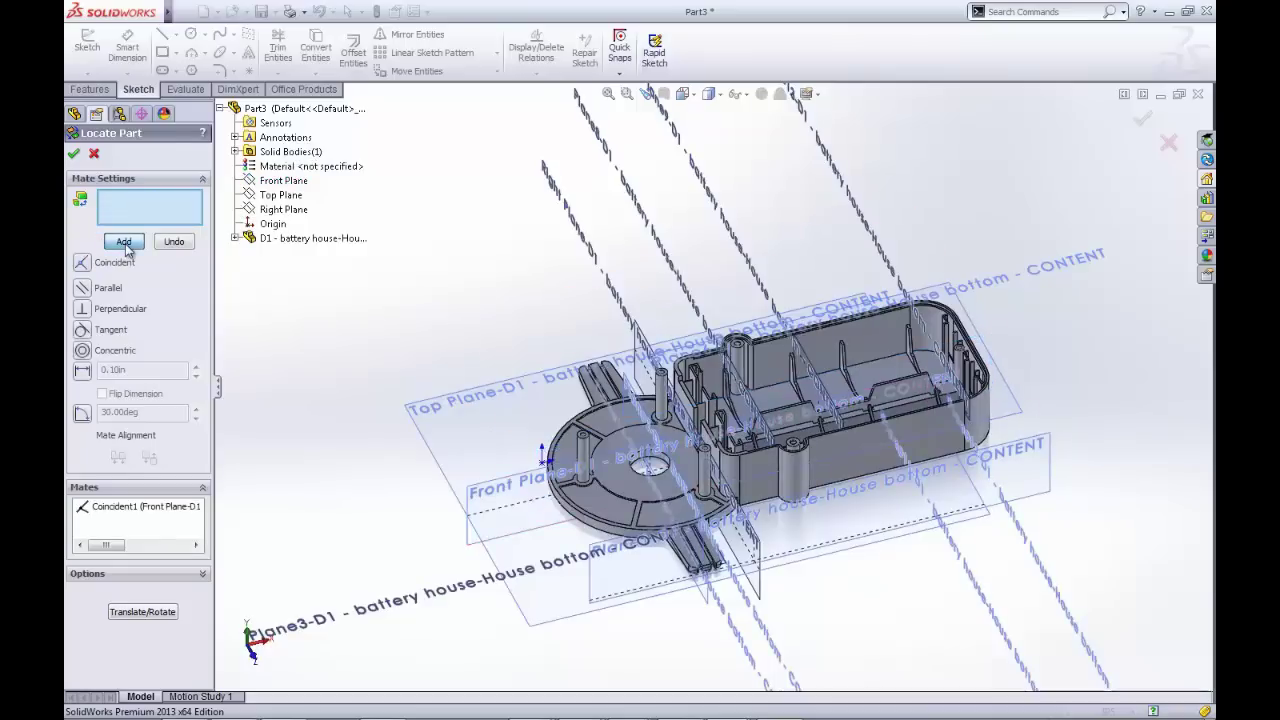
Step: Add a coincident mate between Plane2 and the Right Plane, then confirm the location
left_click(640, 405)
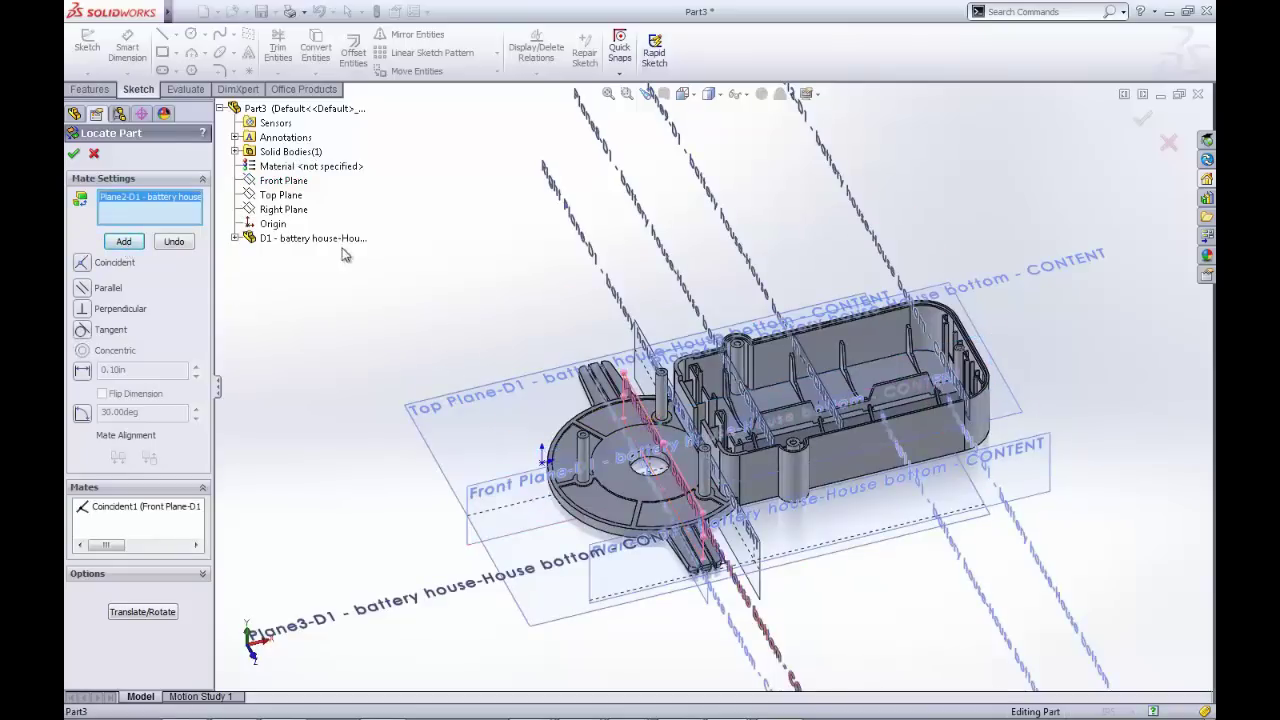
left_click(284, 210)
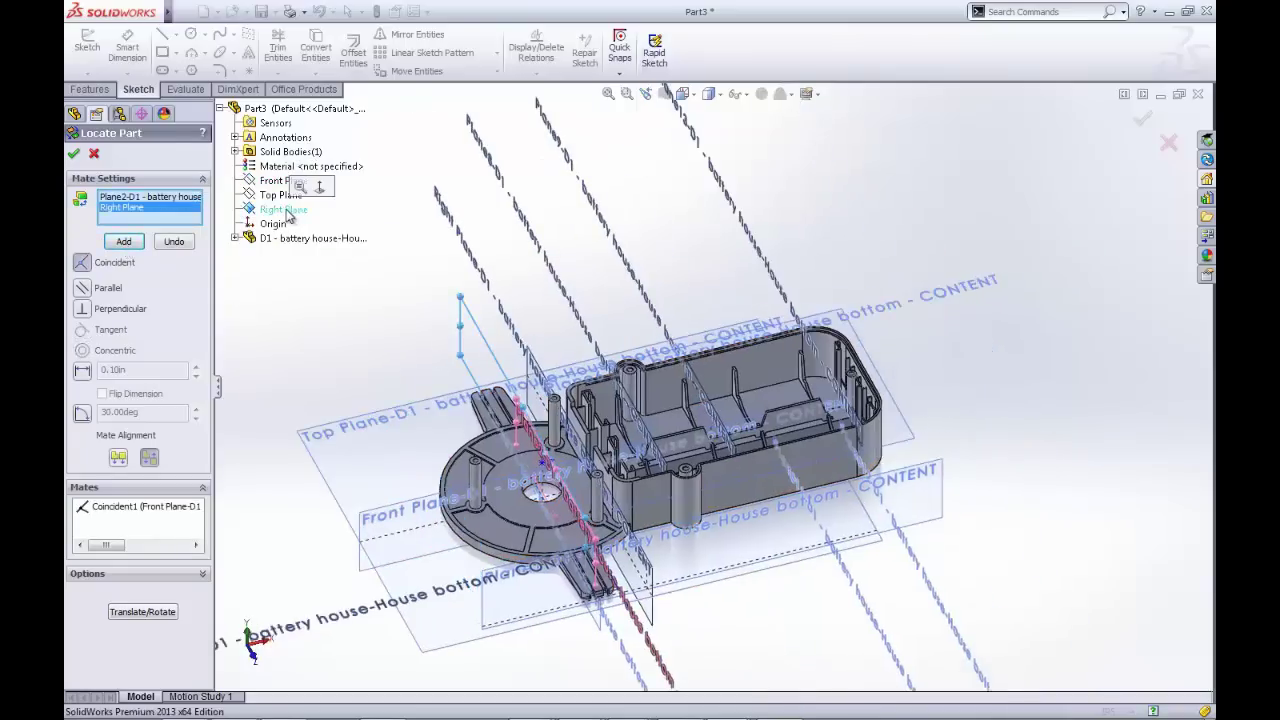
left_click(124, 243)
middle_click_drag(396, 254, 447, 445)
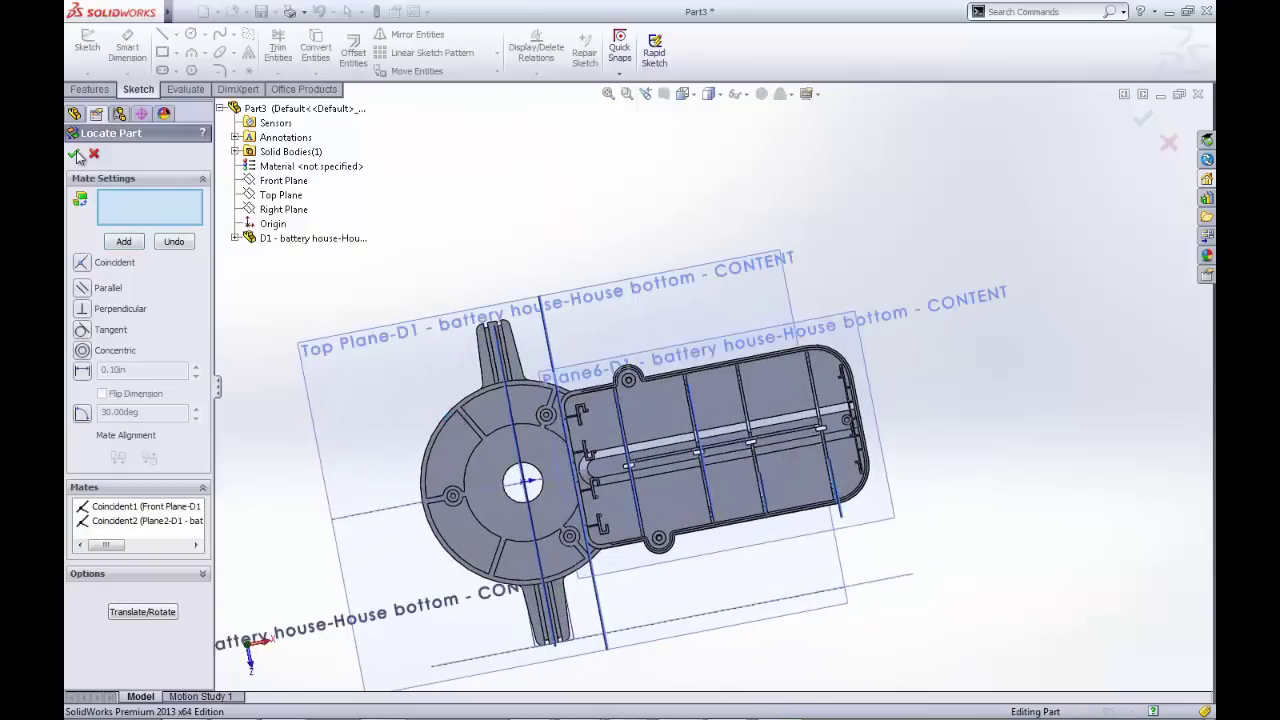
left_click(76, 155)
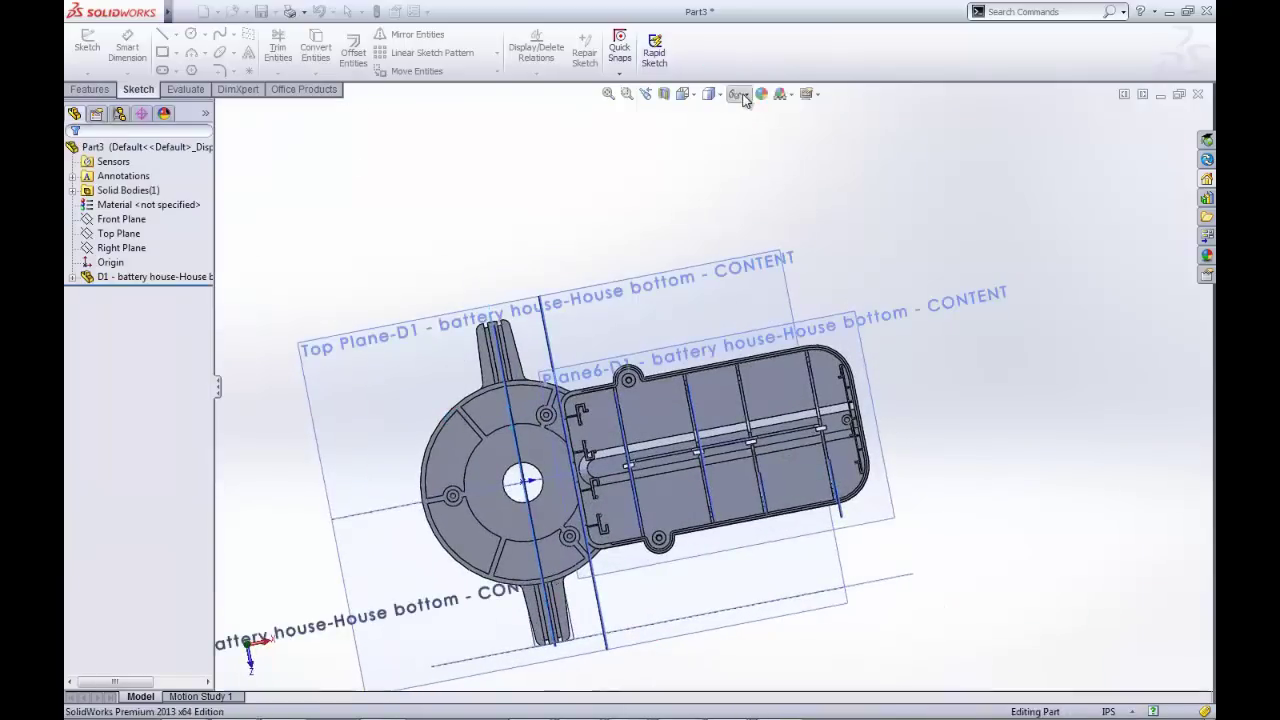
Step: Hide the planes and their labels through Hide/Show Items
left_click(737, 94)
left_click(739, 115)
left_click(596, 195)
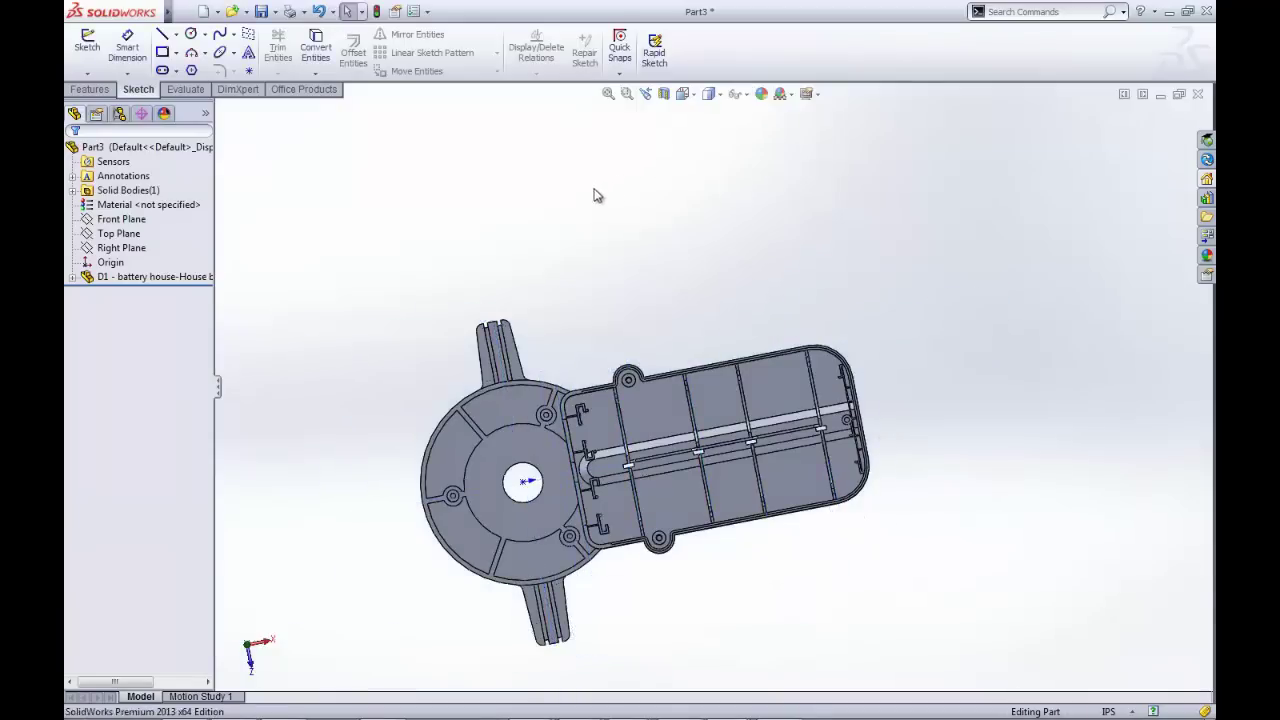
Step: Start a new sketch on the chosen plane and view it Normal To
left_click(87, 45)
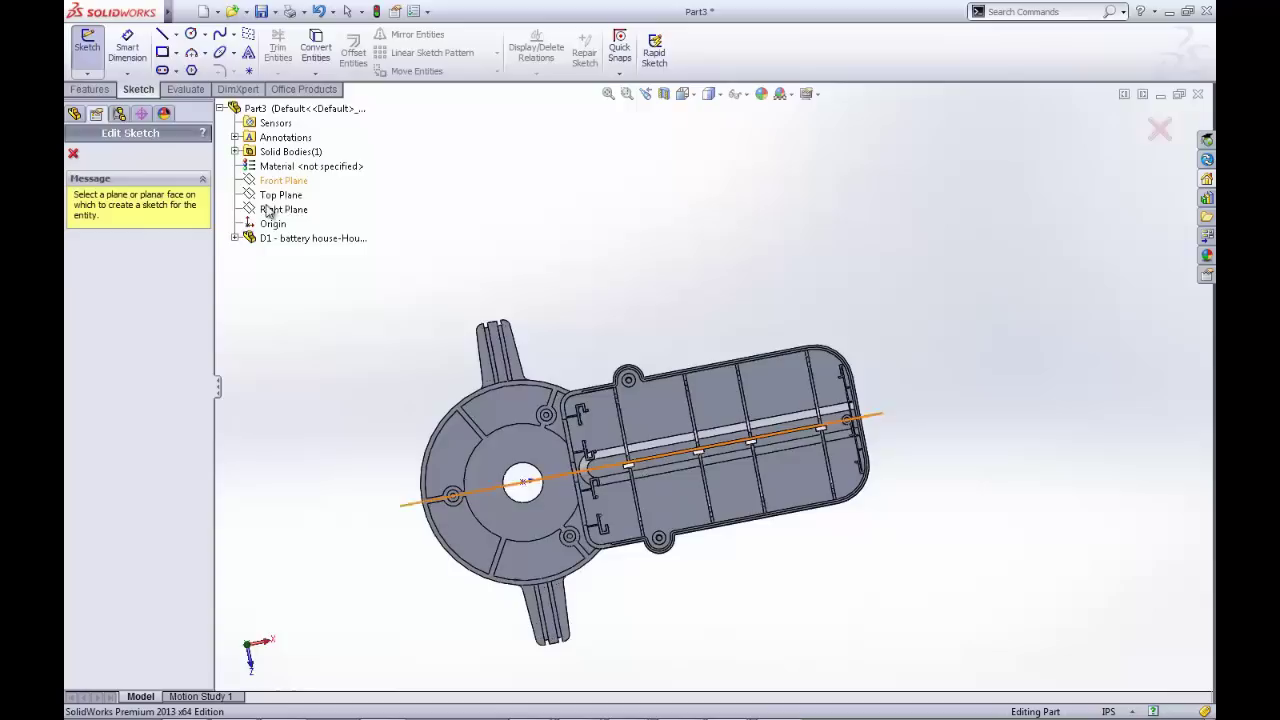
left_click(277, 203)
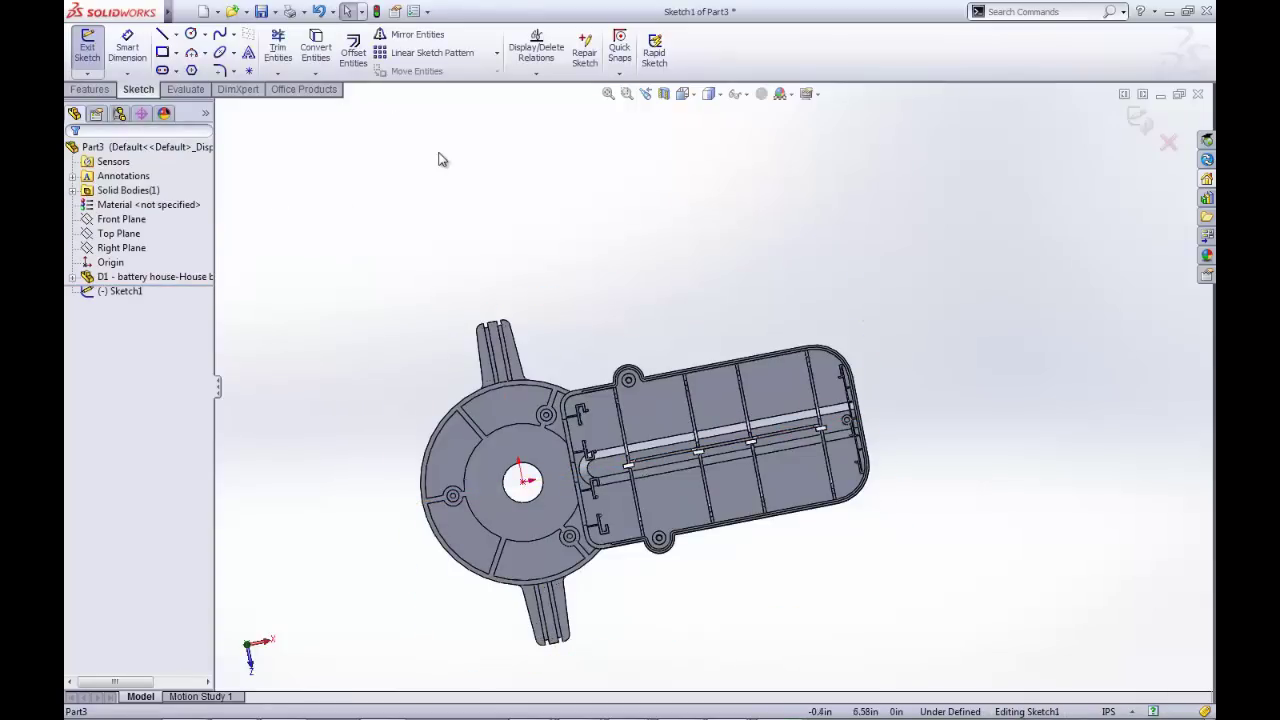
key("s")
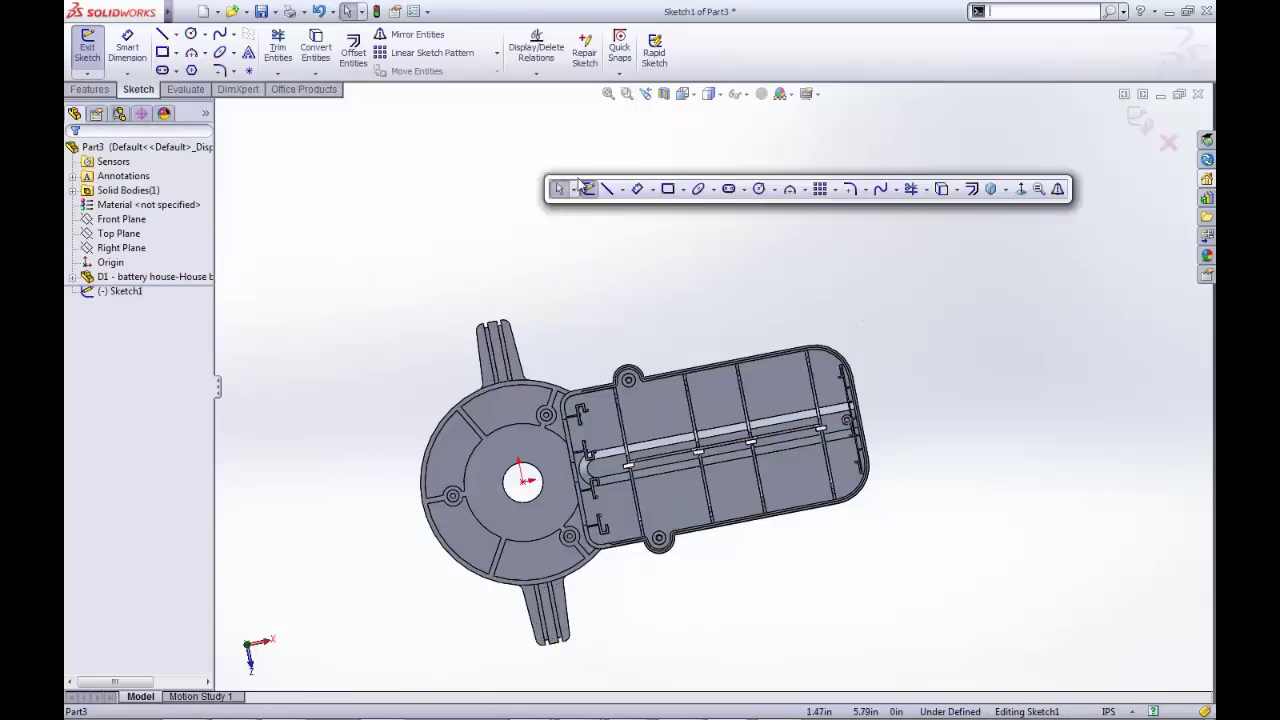
left_click(1022, 190)
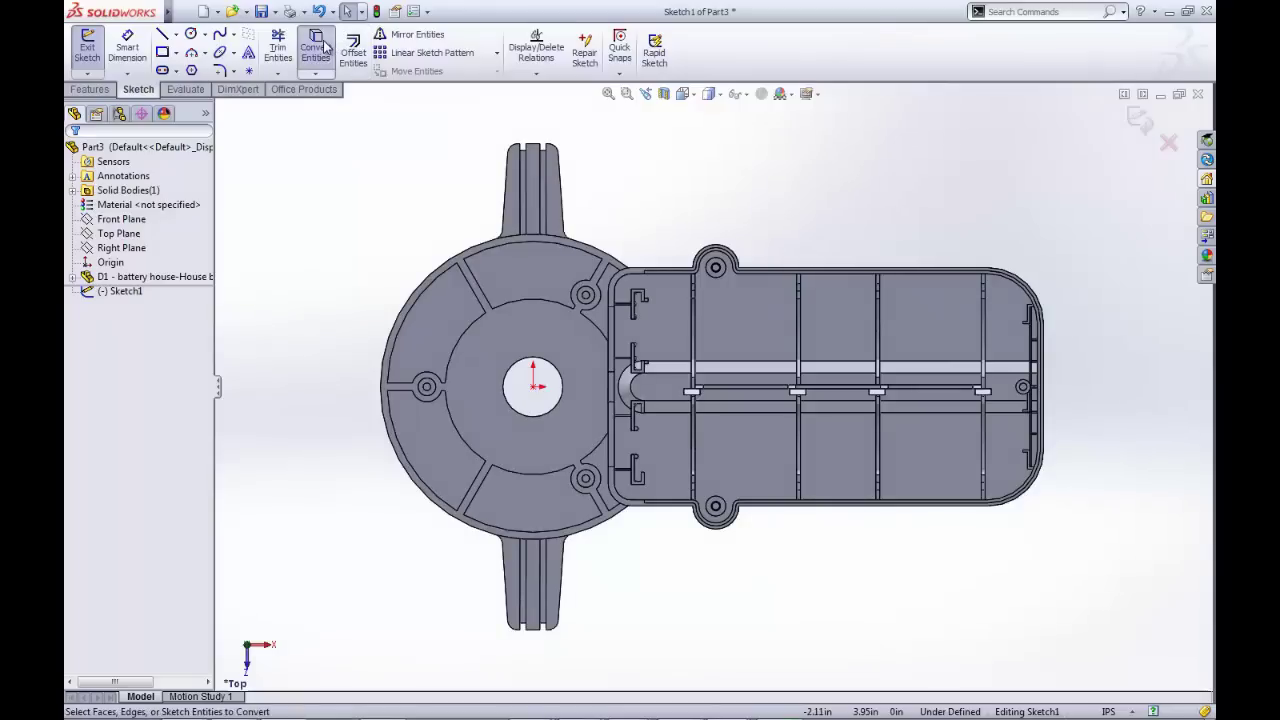
Step: Convert the outer arcs, the short vertical edge and the three mounting hole edges
left_click(325, 47)
left_click(451, 264)
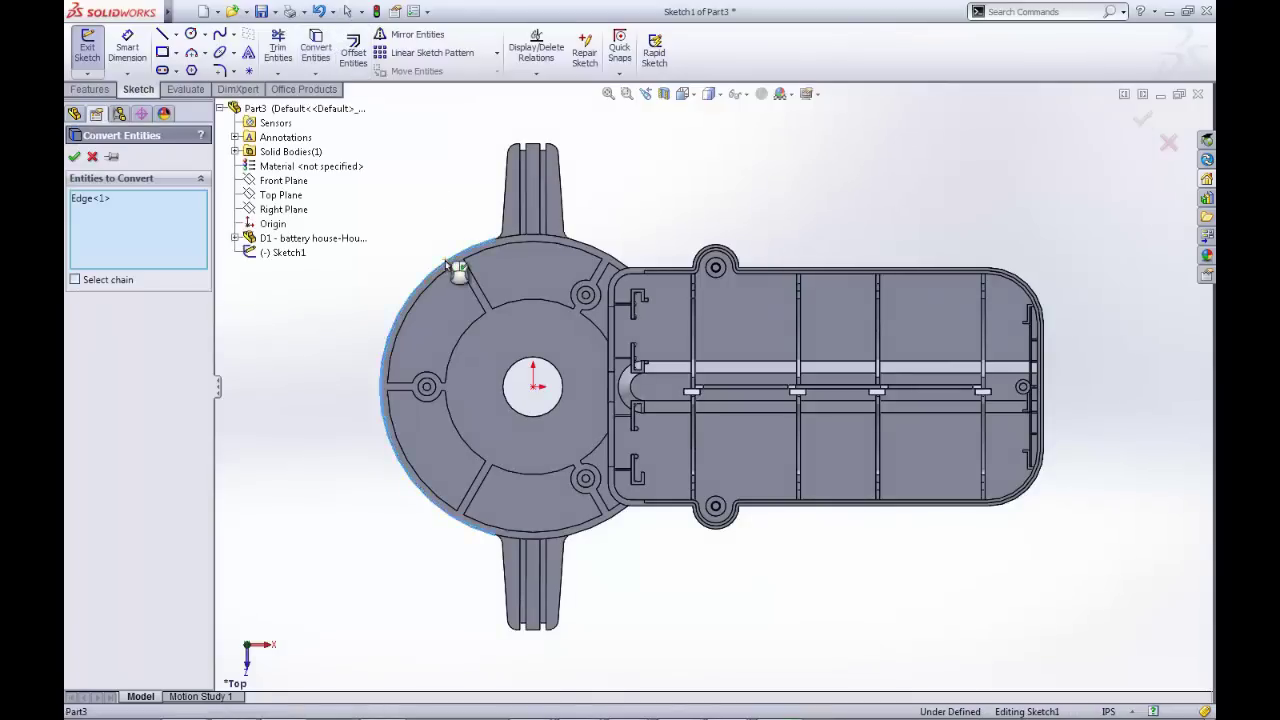
left_click(626, 276)
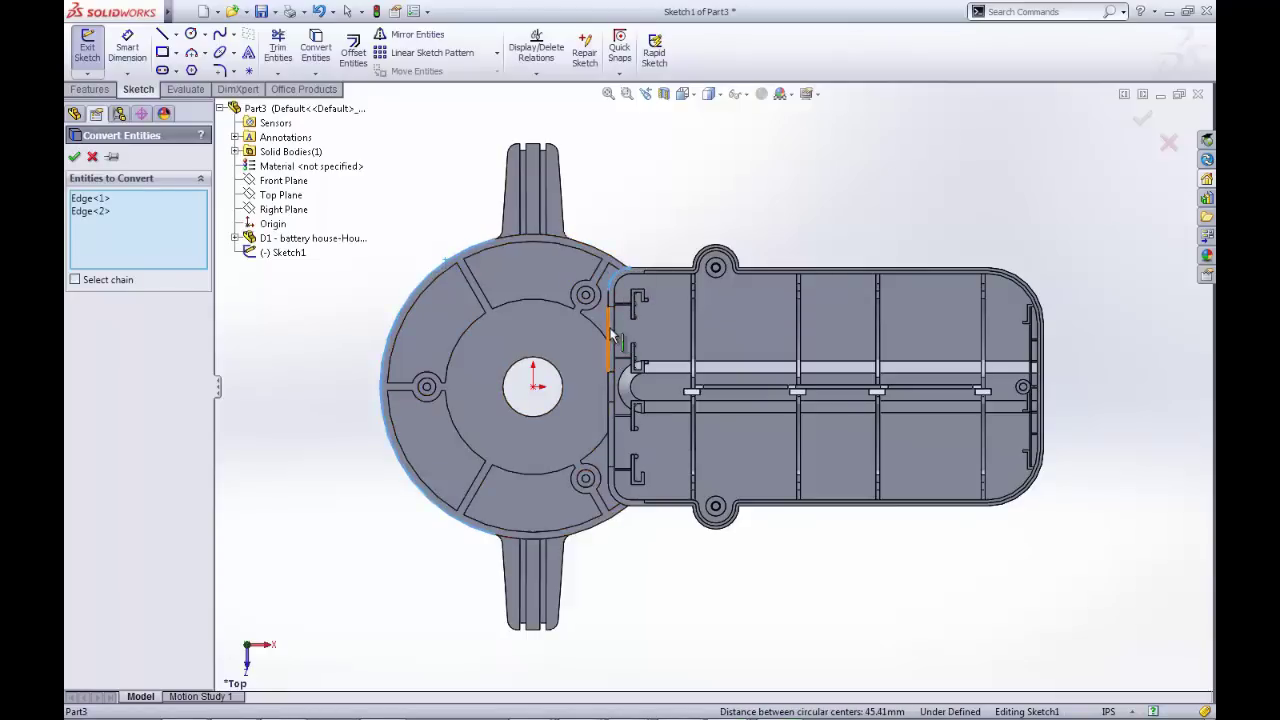
left_click(611, 336)
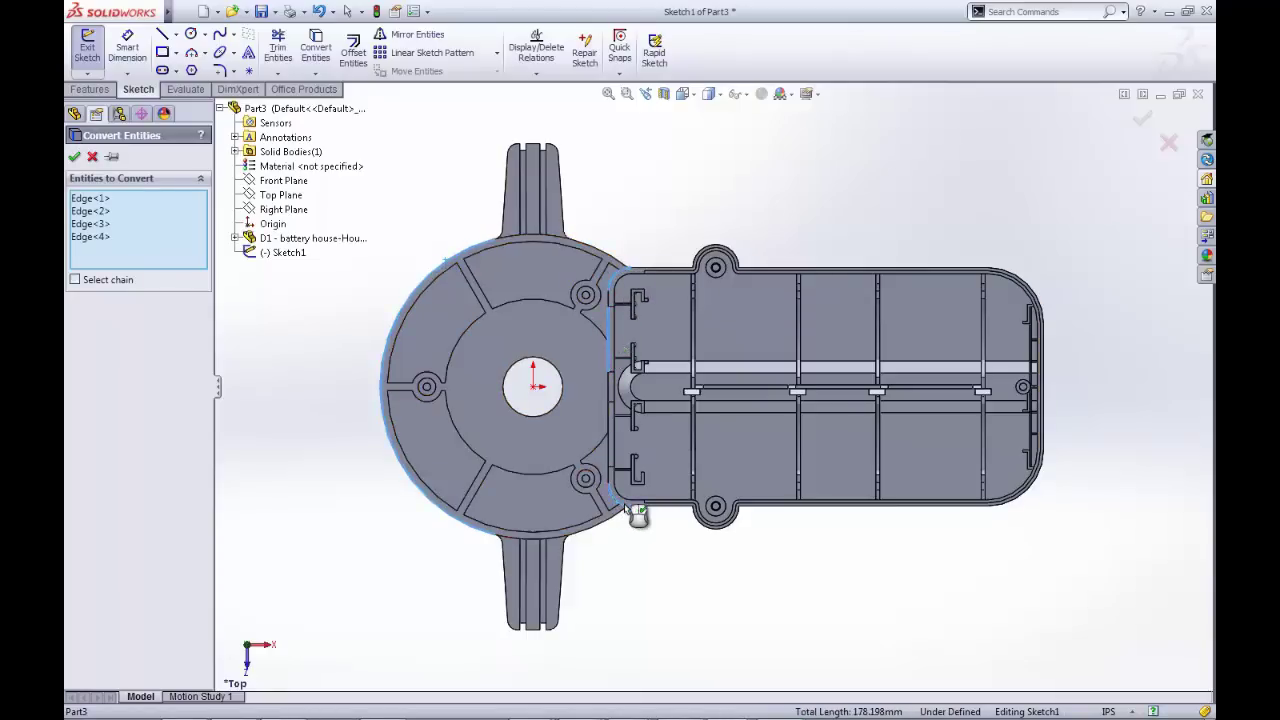
left_click(588, 484)
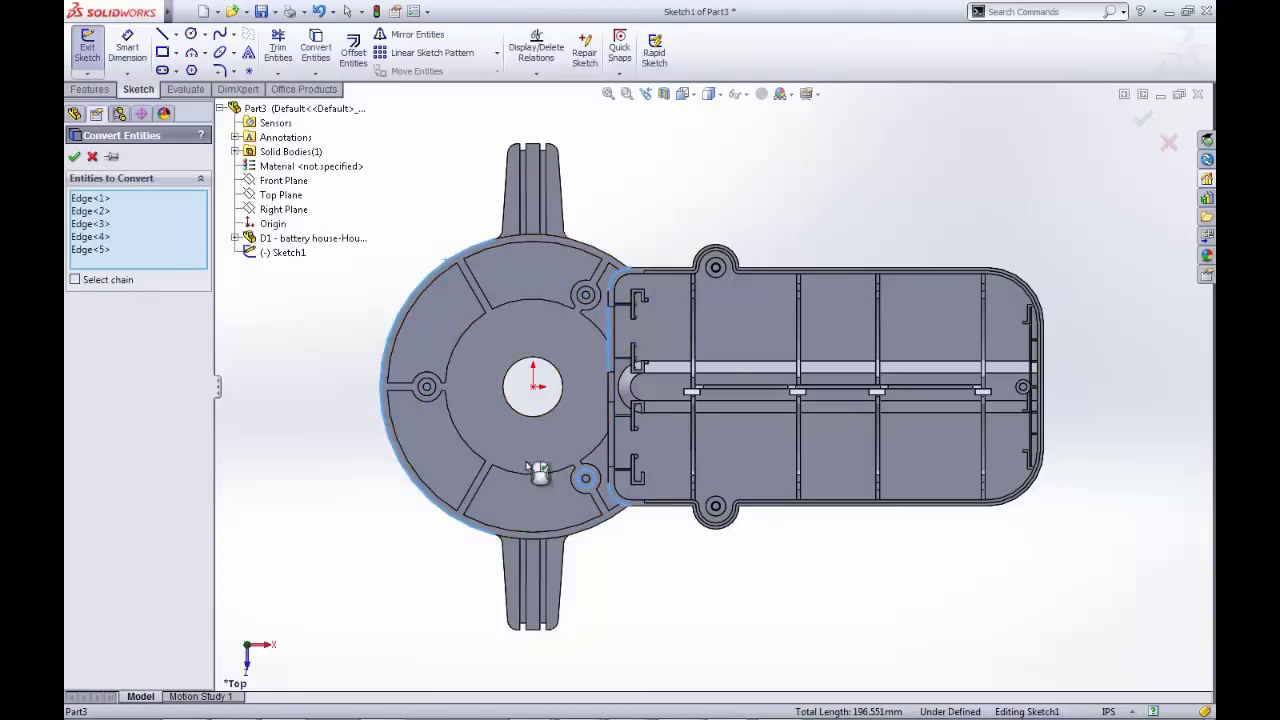
left_click(420, 396)
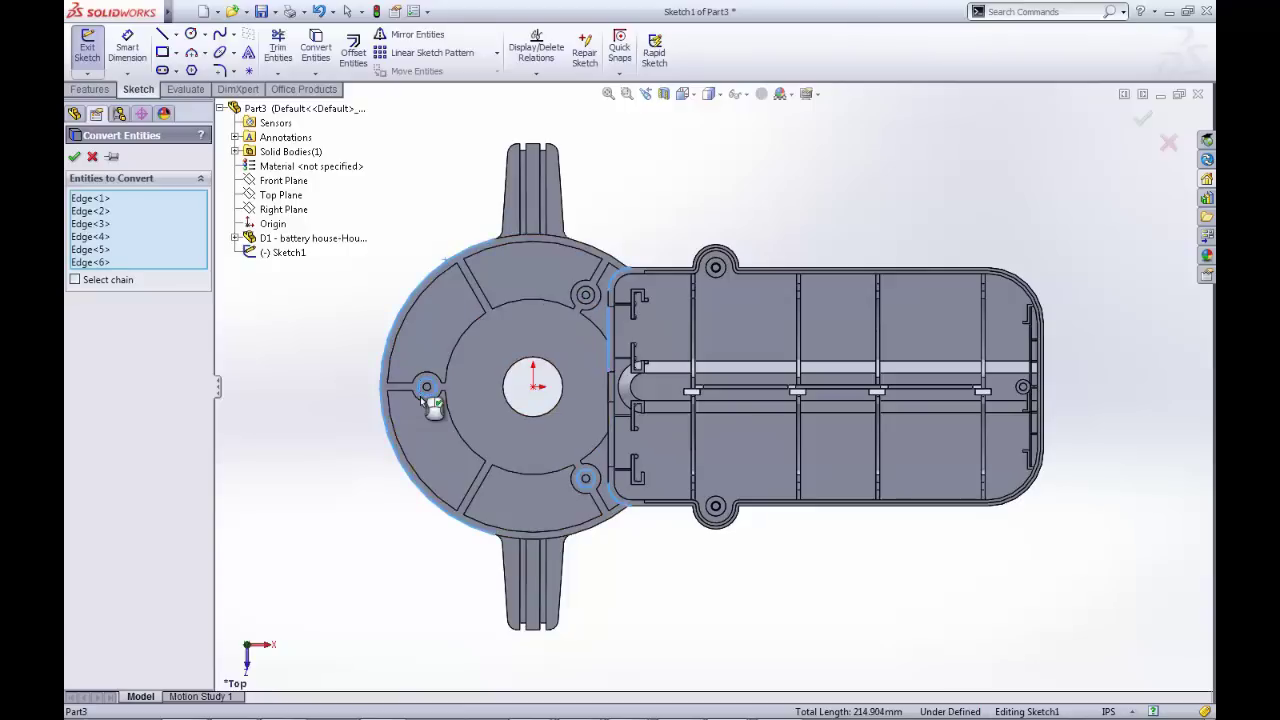
left_click(584, 300)
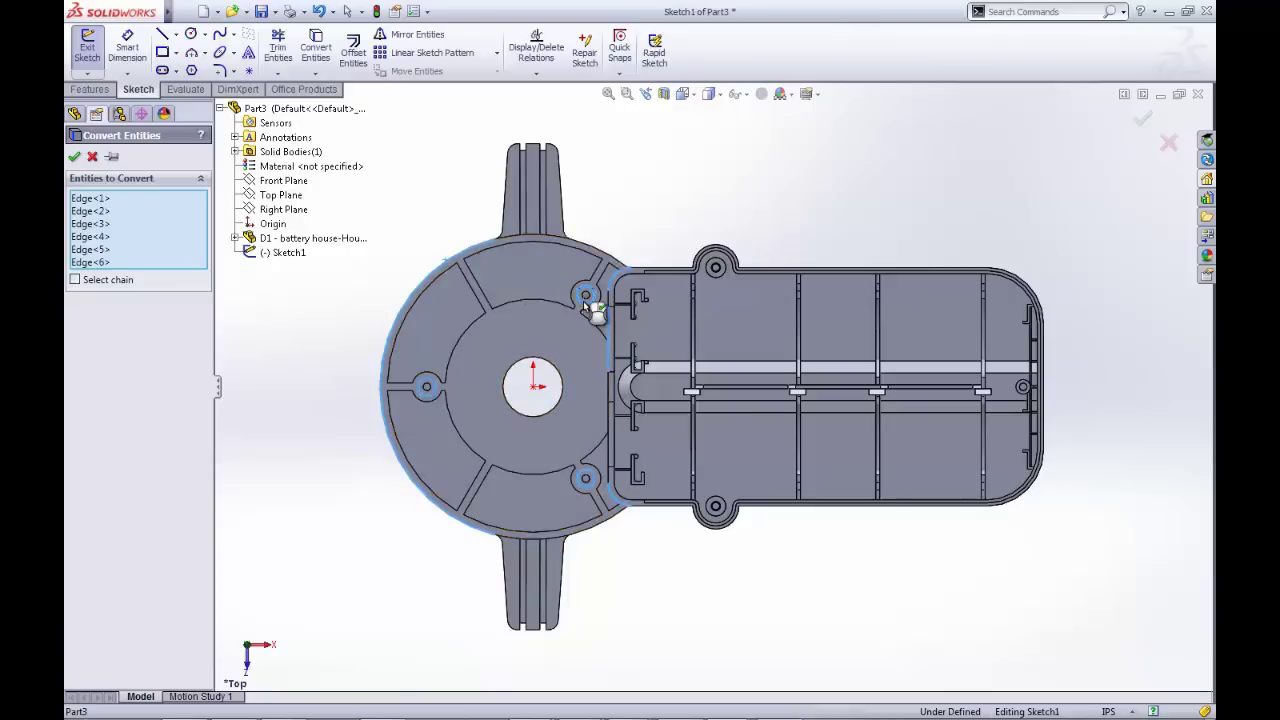
left_click(74, 158)
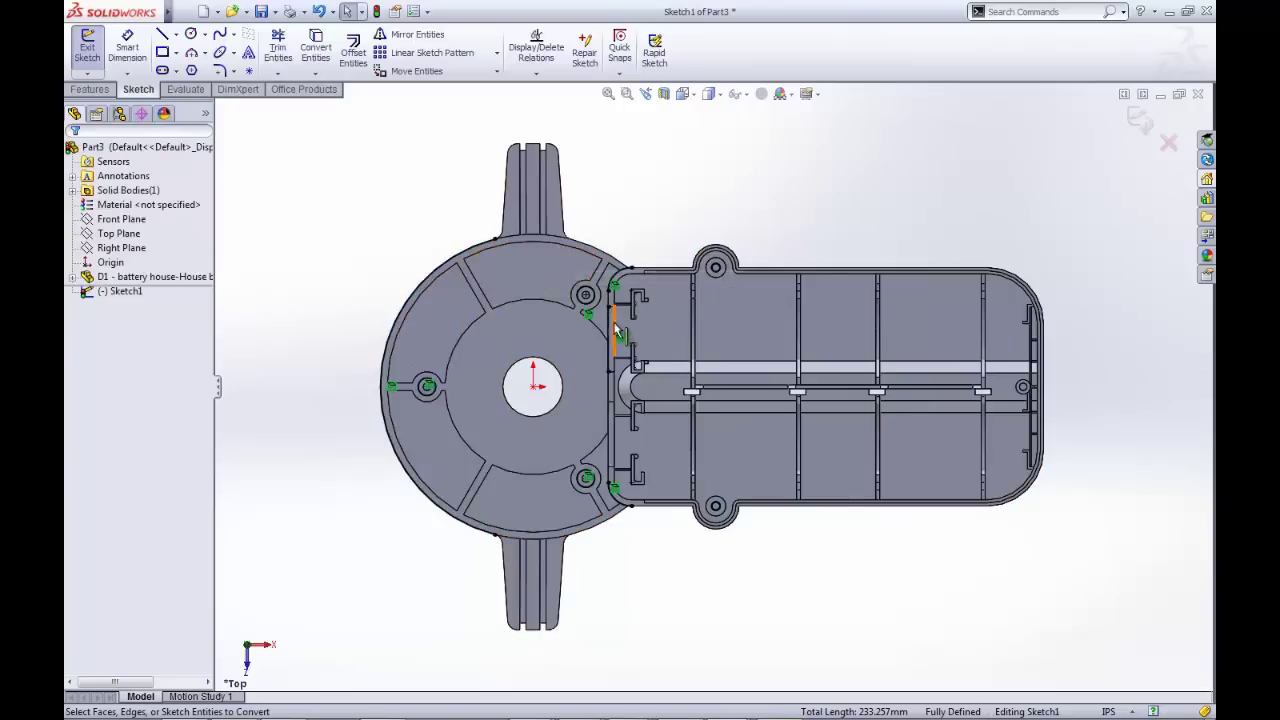
Step: Drag the upper and lower arc endpoints onto the vertical line to close the outline
scroll(586, 252, "down", 5)
middle_click_drag(586, 250, 817, 455, "ctrl")
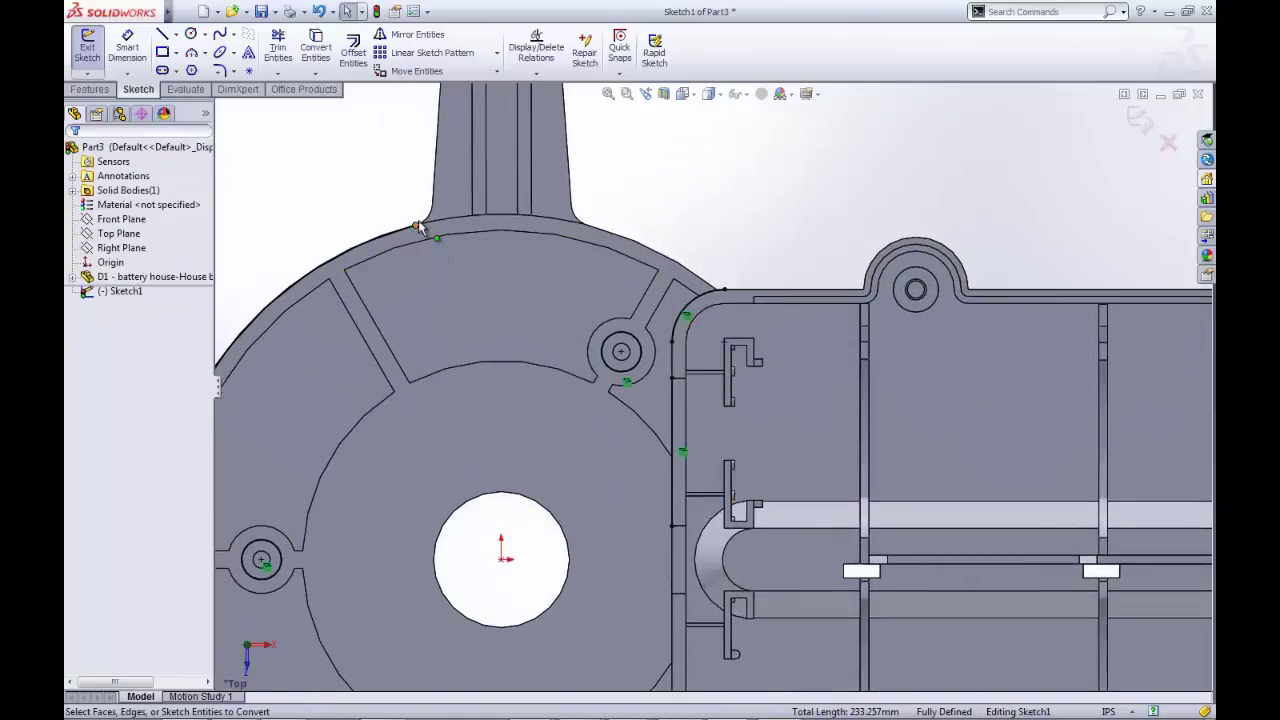
left_click_drag(425, 227, 722, 290)
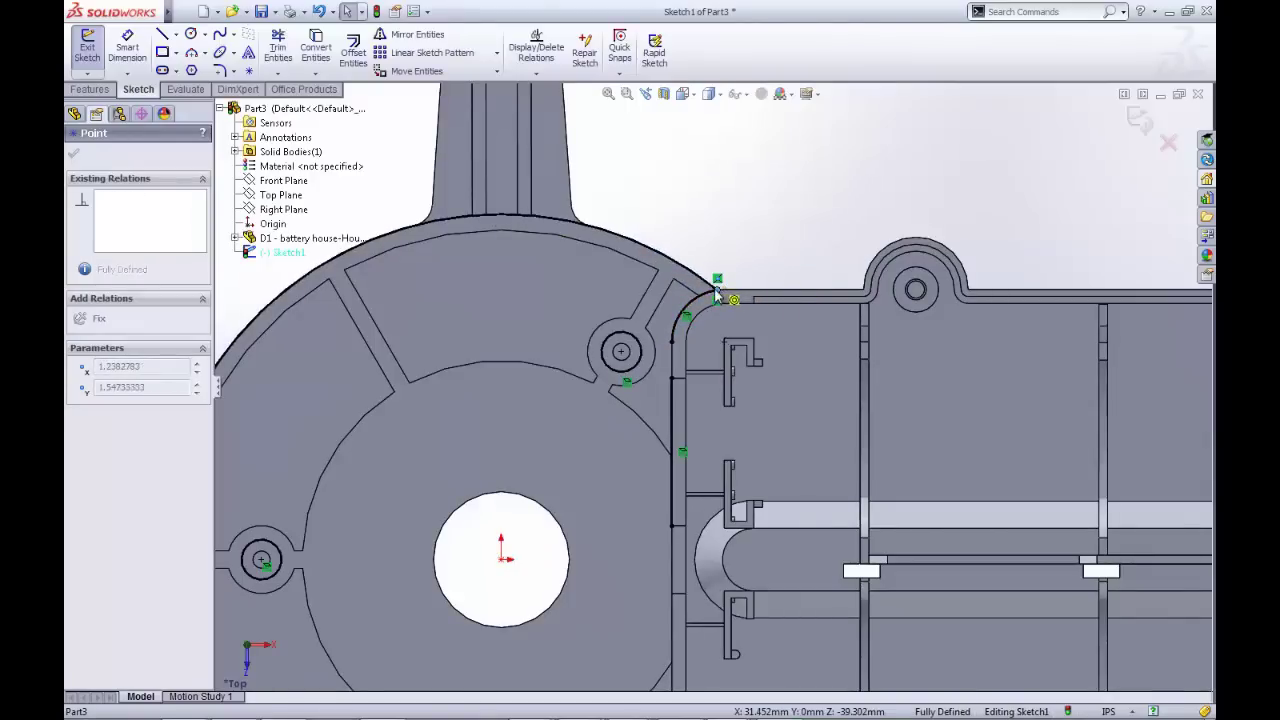
left_click(672, 343)
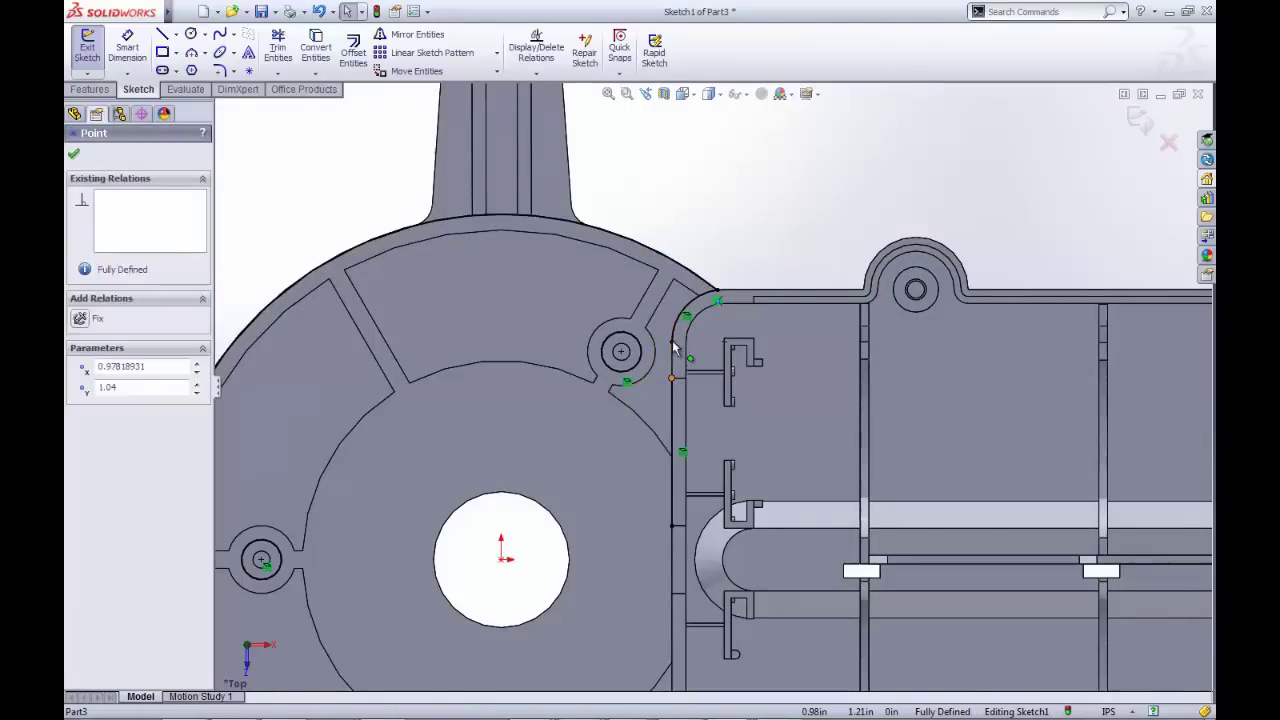
key("Escape")
middle_click_drag(665, 508, 667, 265, "ctrl")
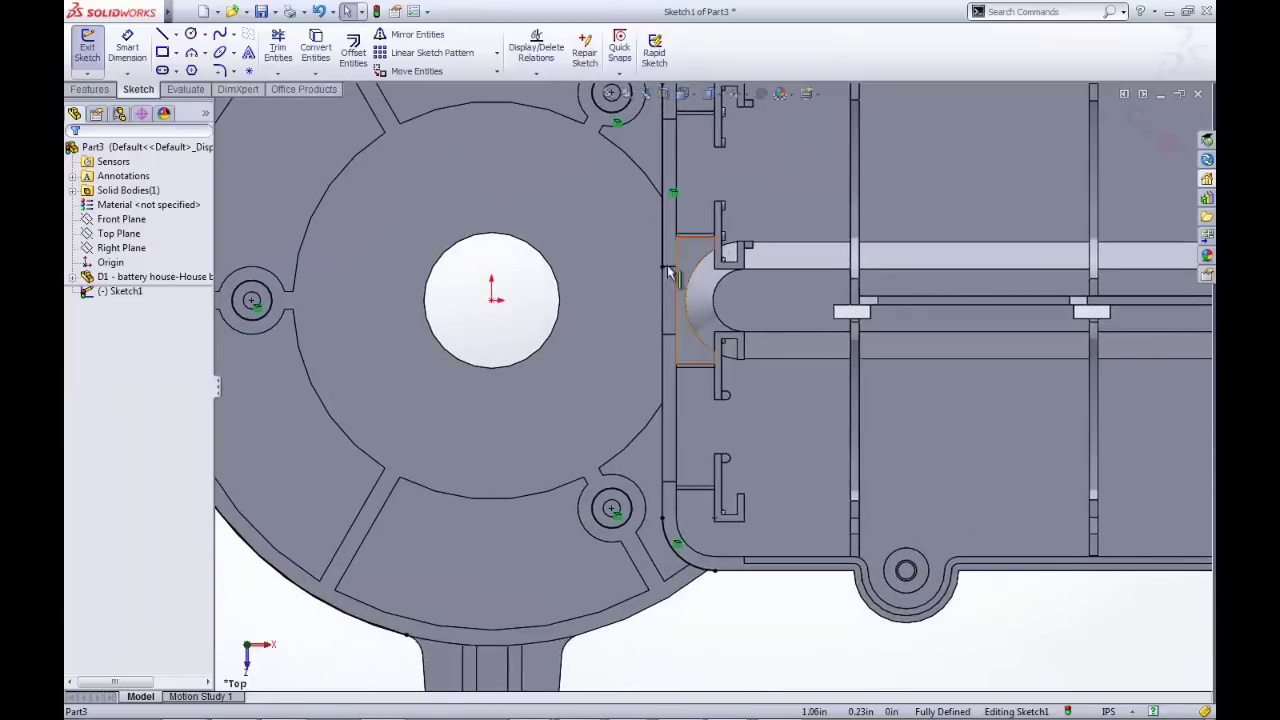
left_click(663, 269)
key("Escape")
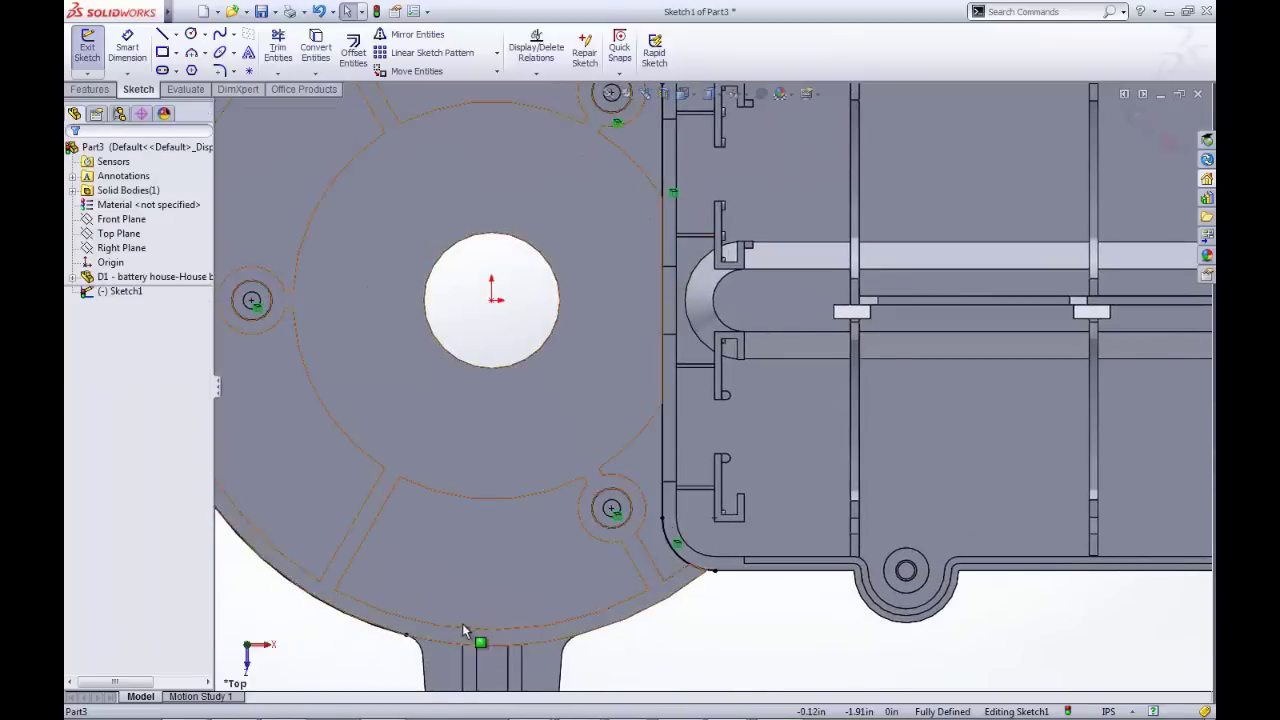
left_click(709, 571)
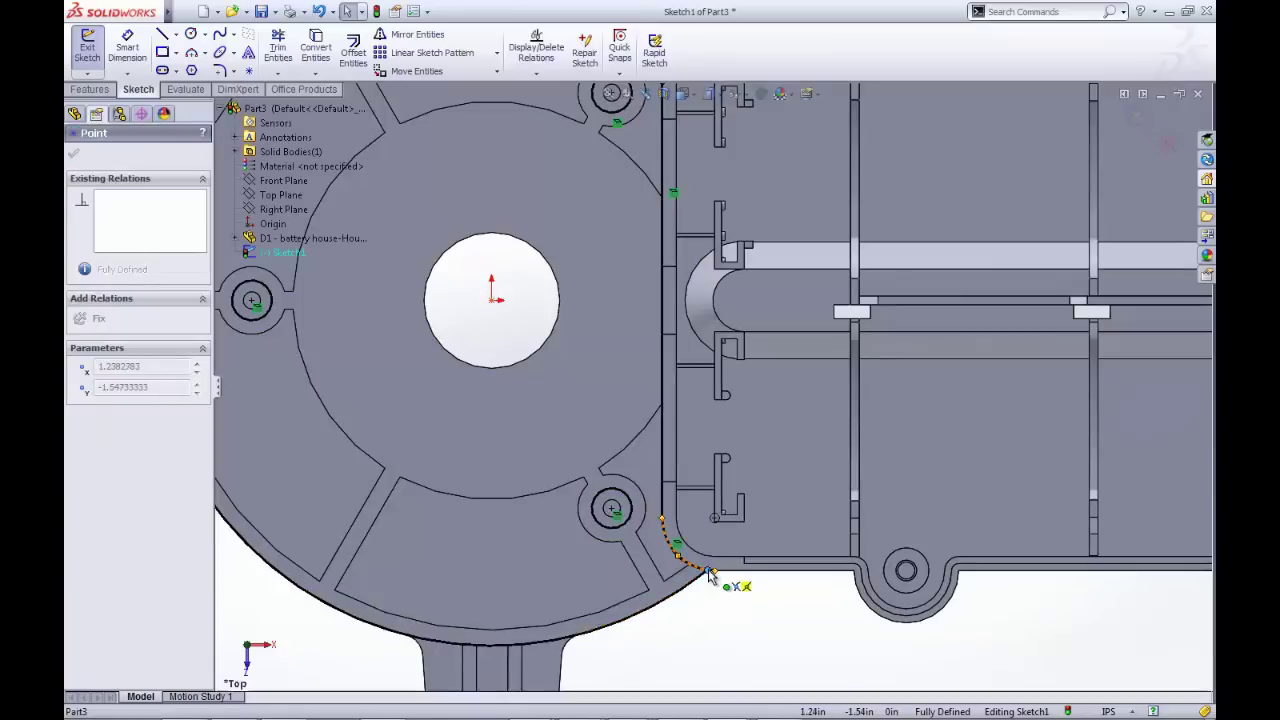
left_click_drag(714, 571, 758, 576)
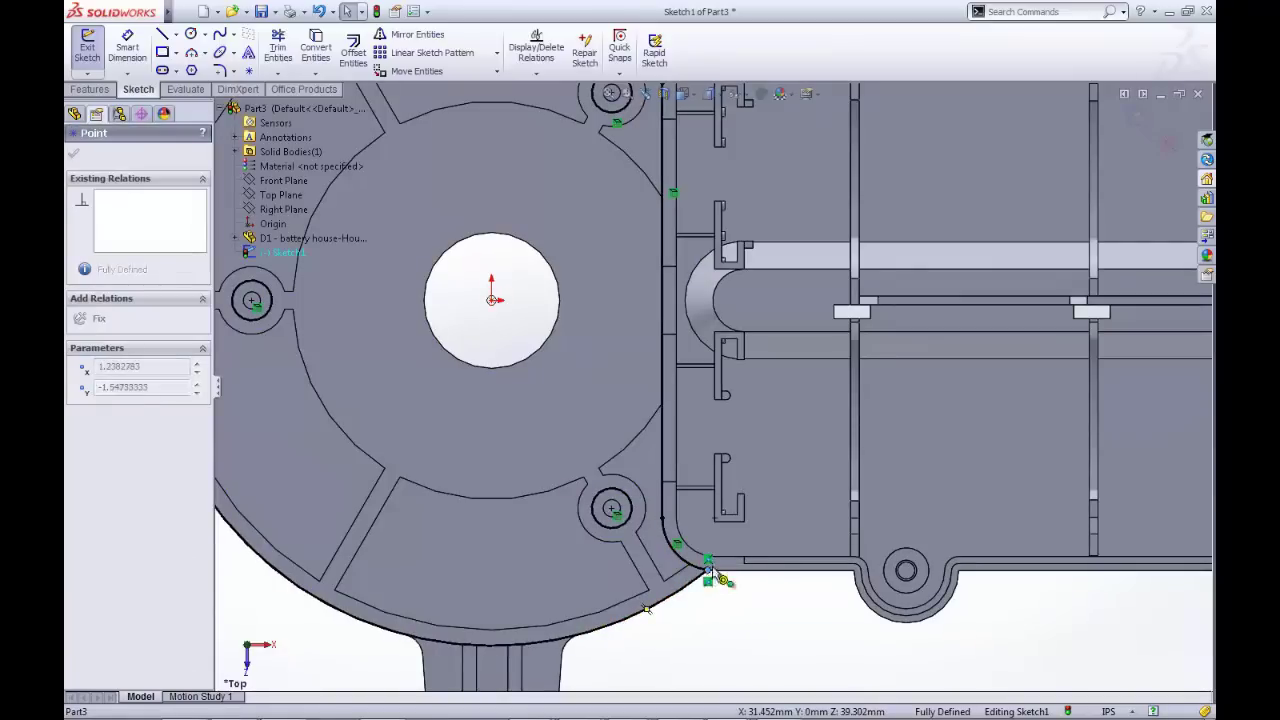
key("Escape")
key("f")
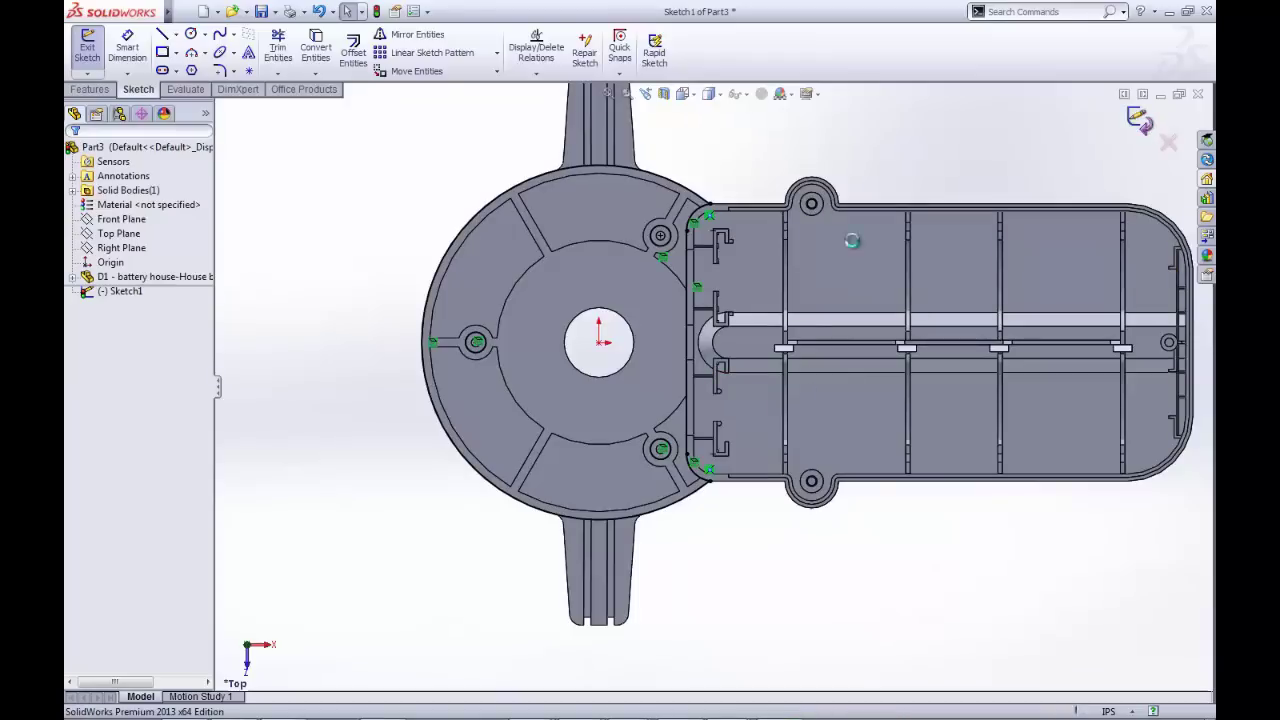
Step: Exit the sketch and choose Delete Body for the D1 battery house body
left_click(1138, 118)
left_click(73, 190)
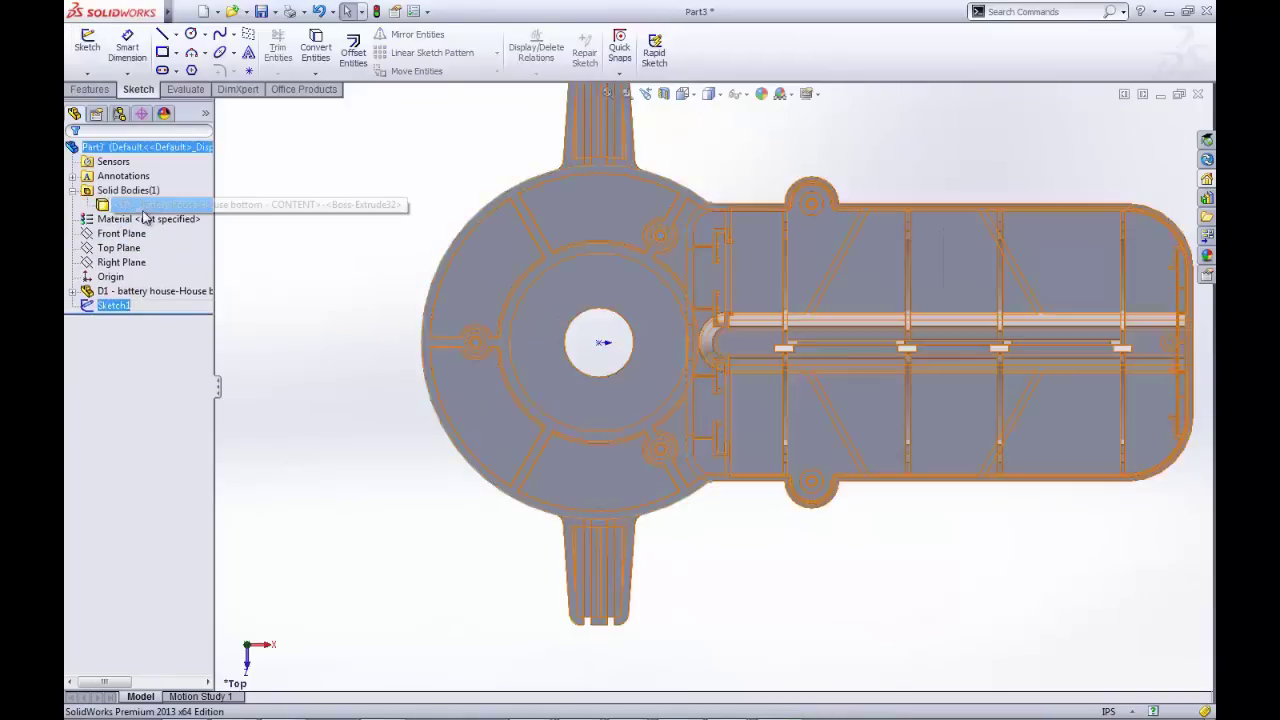
right_click(150, 204)
left_click(190, 267)
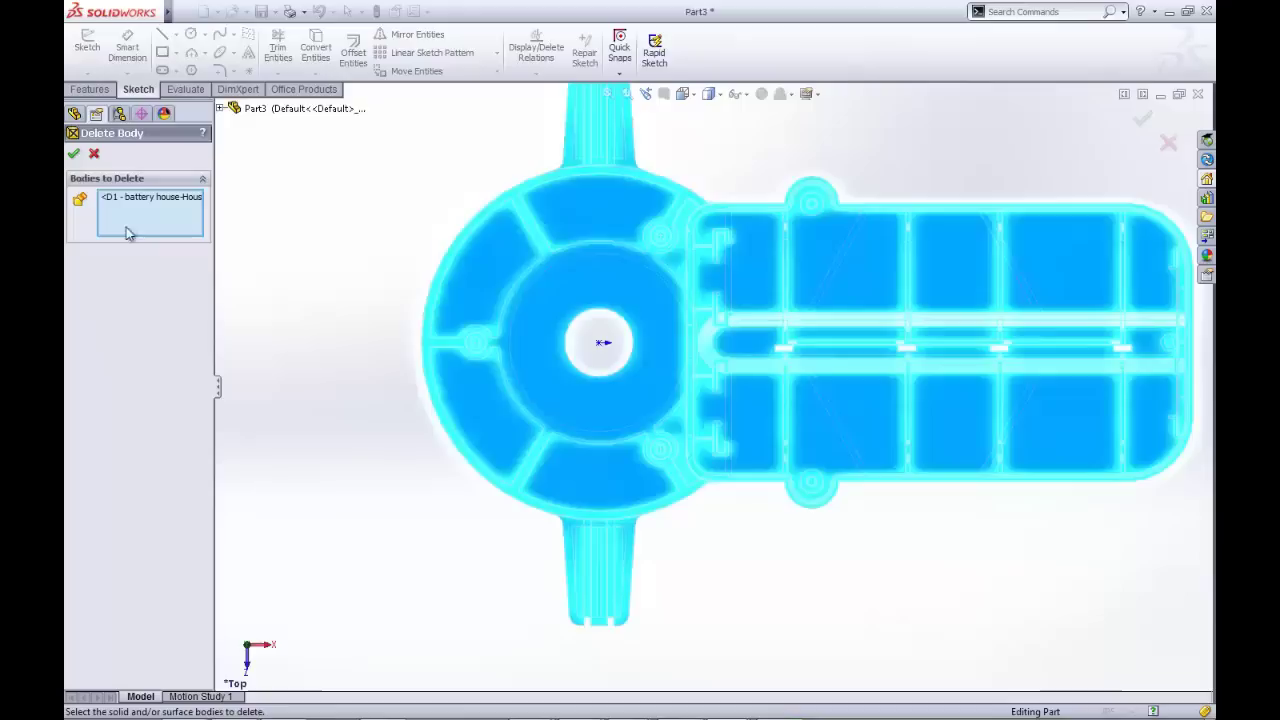
Step: Delete the battery house body and extrude all of Sketch1 0.10in Blind
left_click(73, 155)
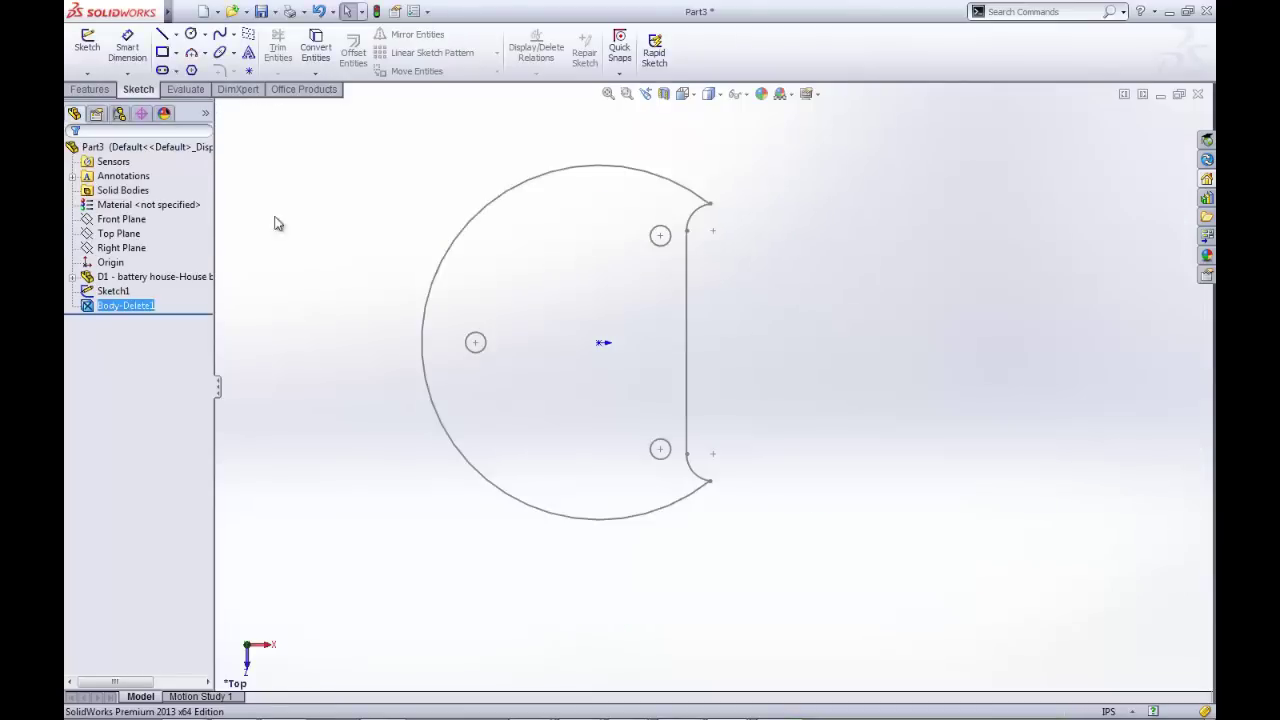
left_click(90, 90)
left_click(94, 50)
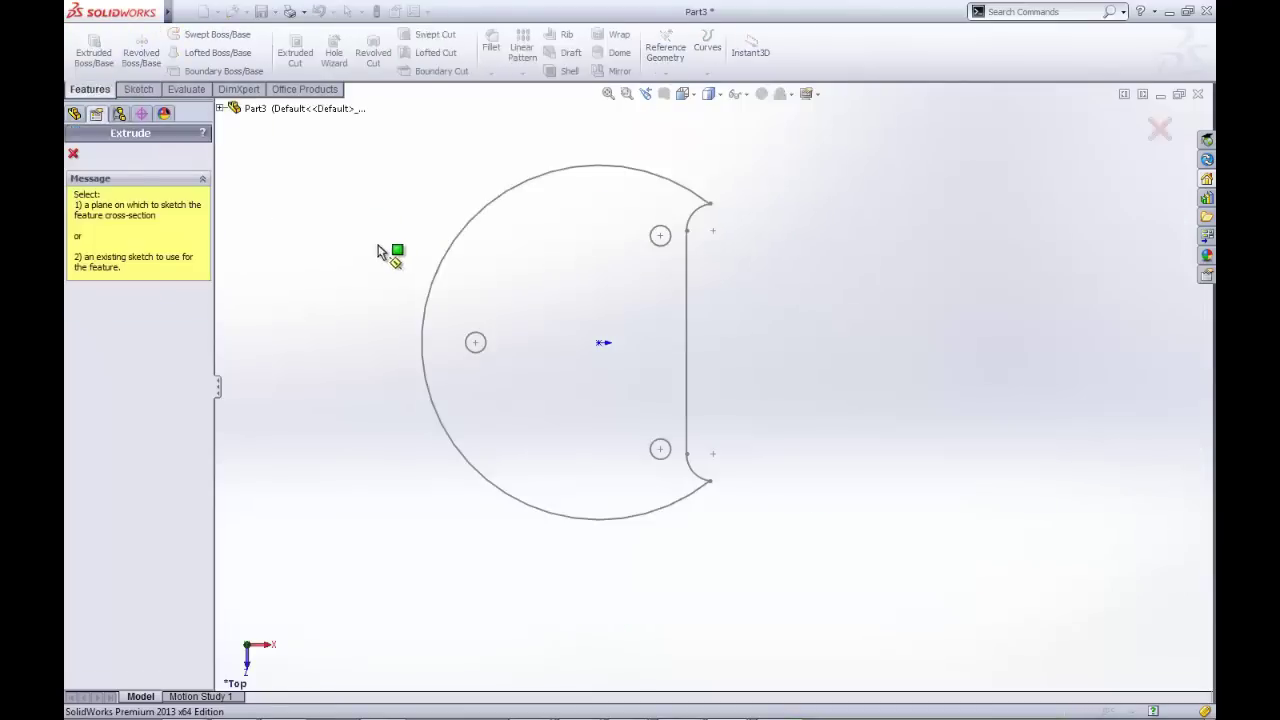
left_click(433, 274)
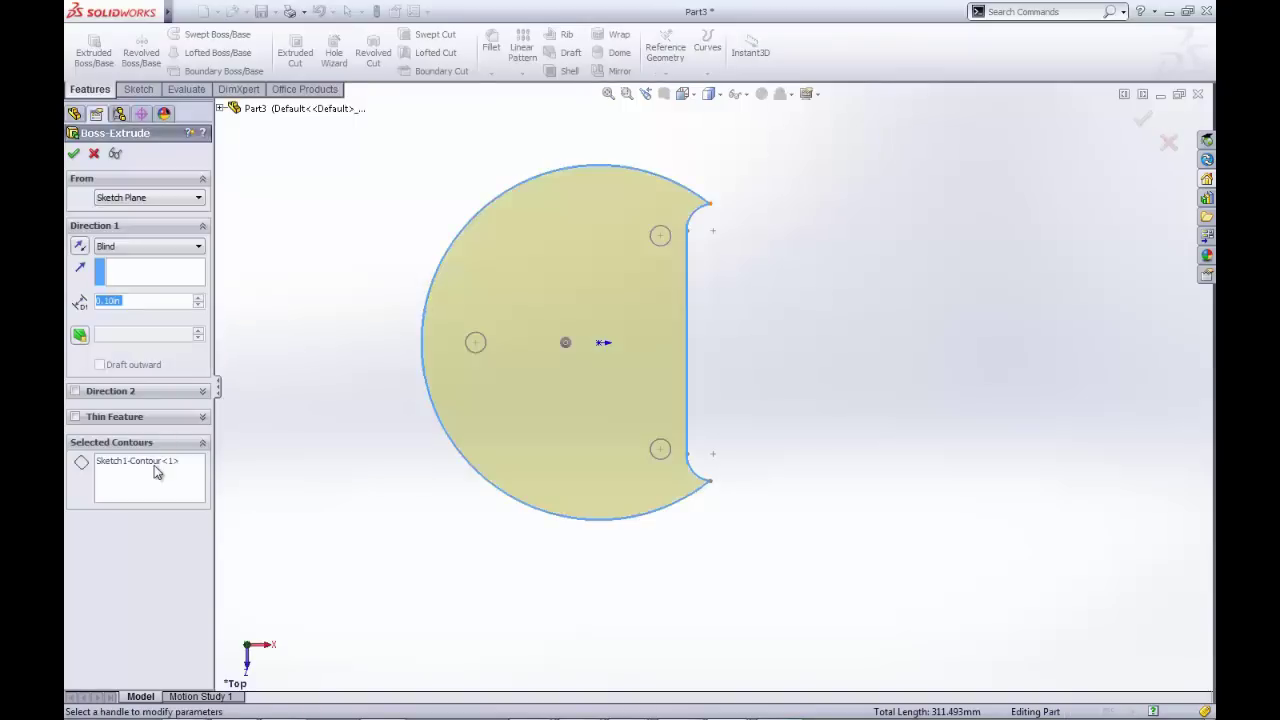
left_click(154, 465)
right_click(143, 463)
left_click(195, 491)
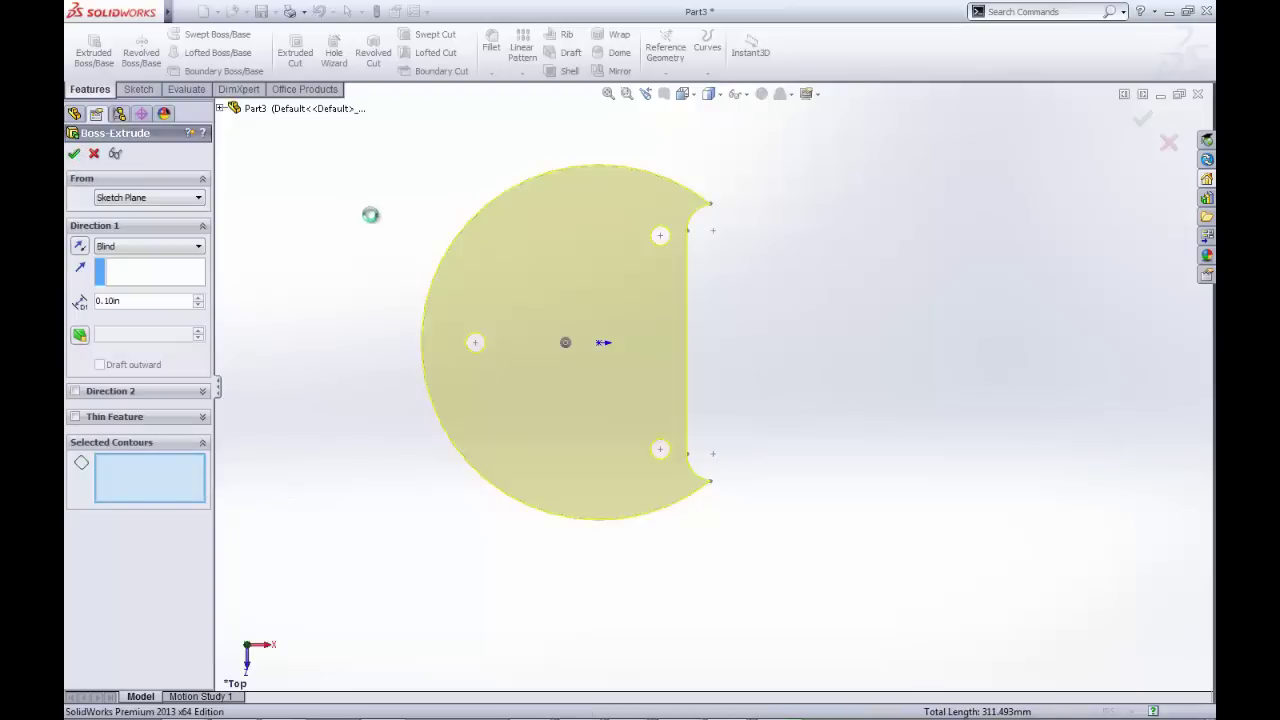
key("Return")
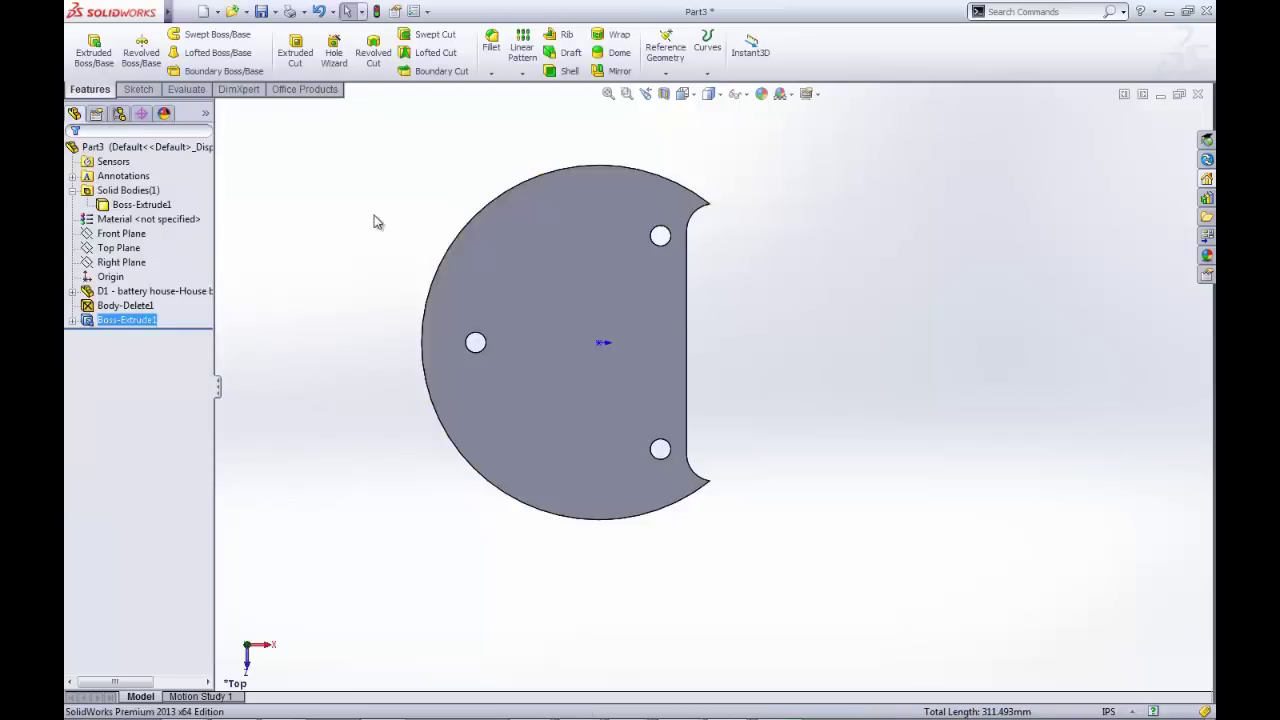
Step: Insert the A1&A2 - Motor house-CONTENT.SLDPRT part and place it beside the plate
mouse_move(172, 18)
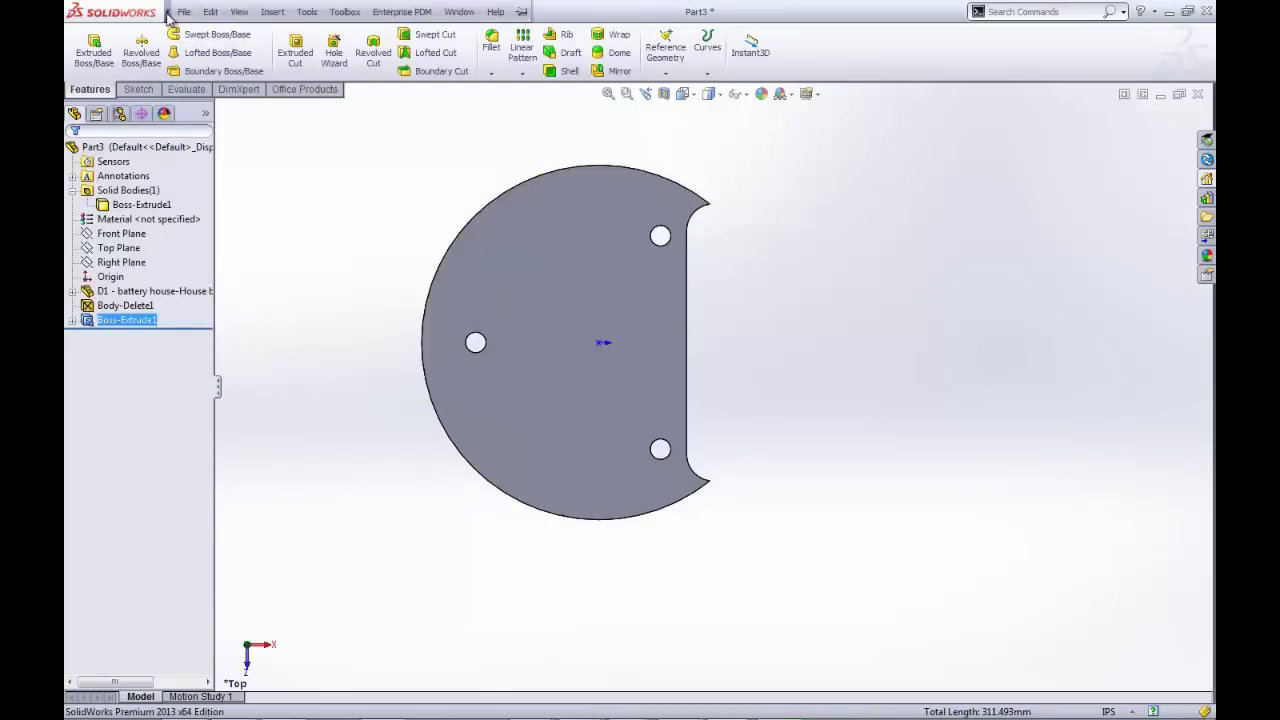
left_click(272, 11)
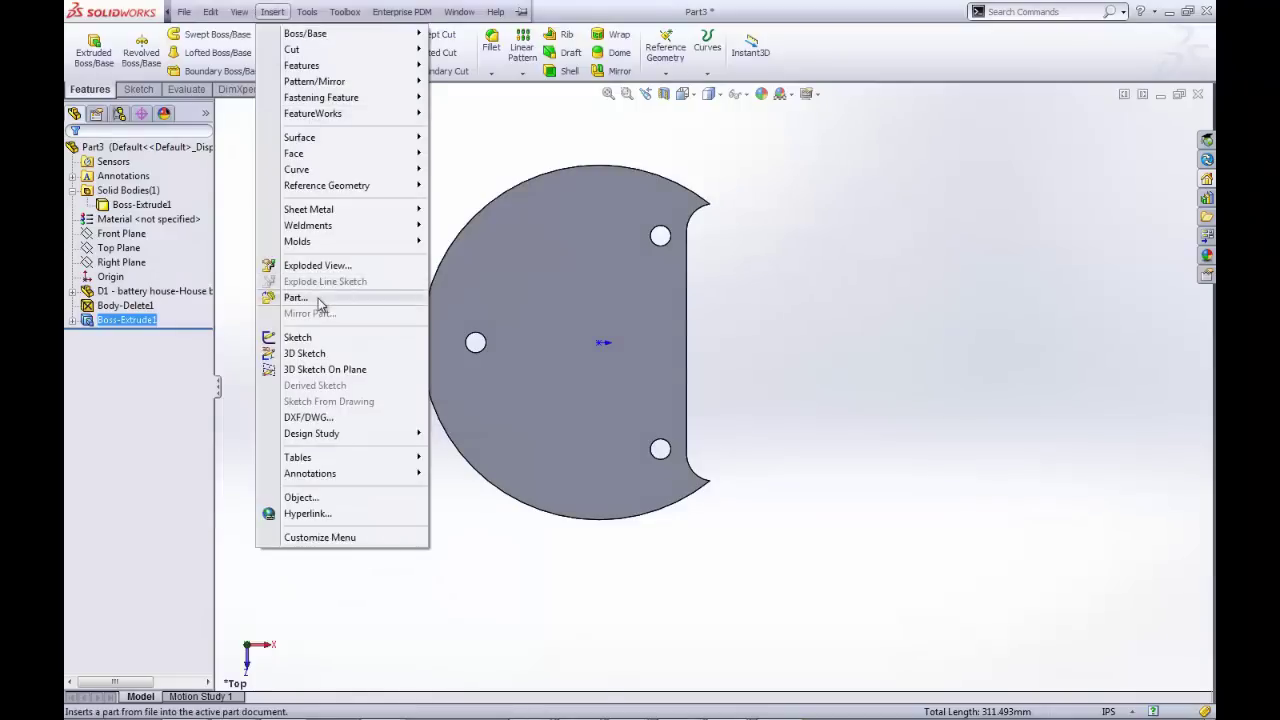
left_click(315, 297)
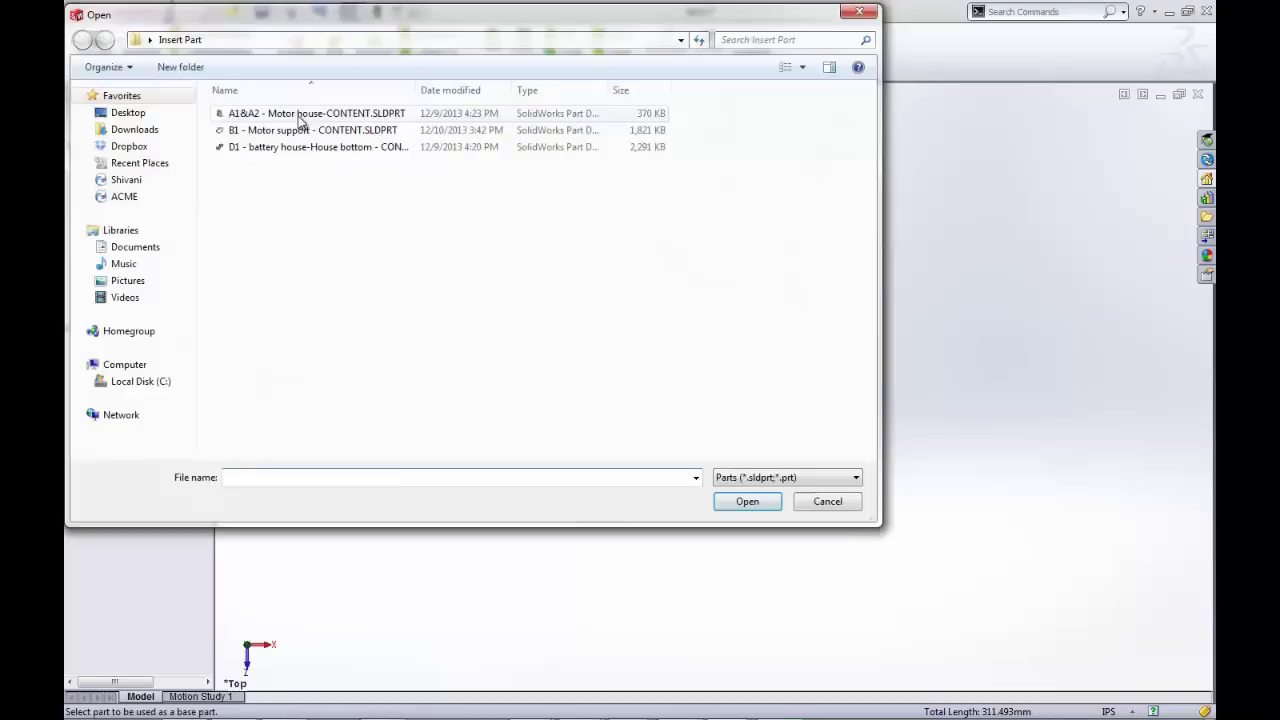
left_click(300, 115)
left_click(746, 502)
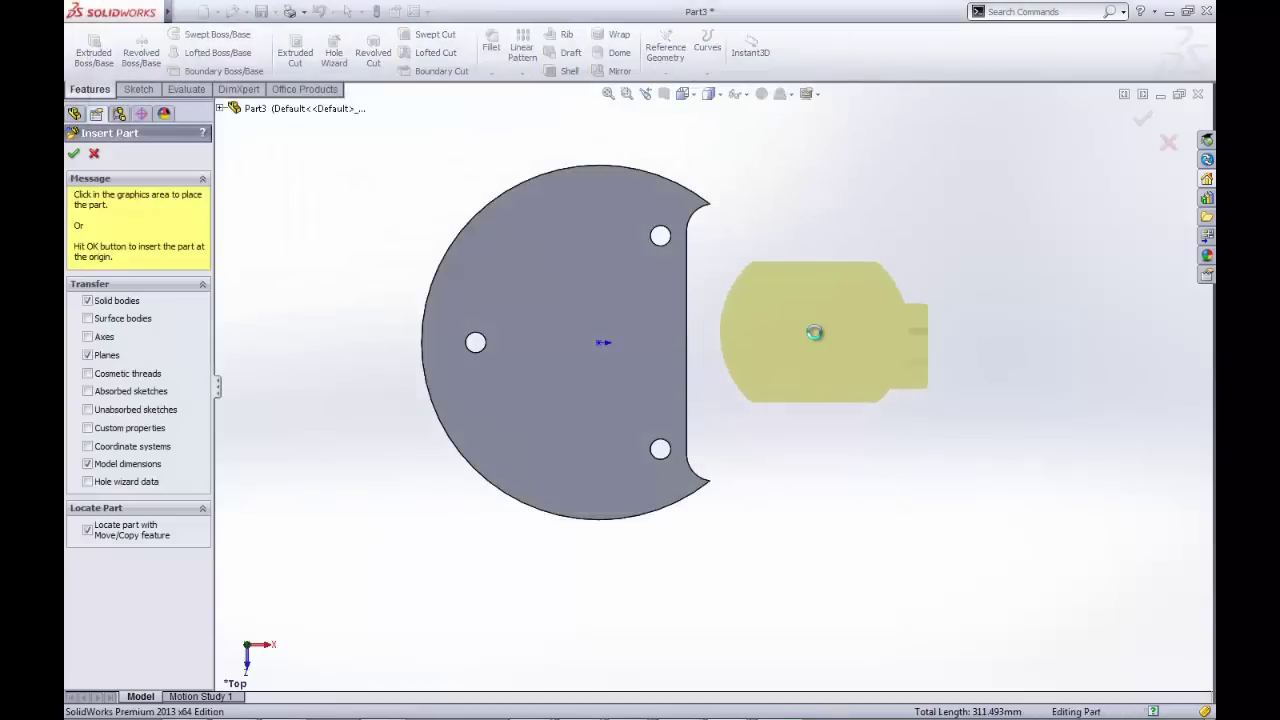
left_click(814, 332)
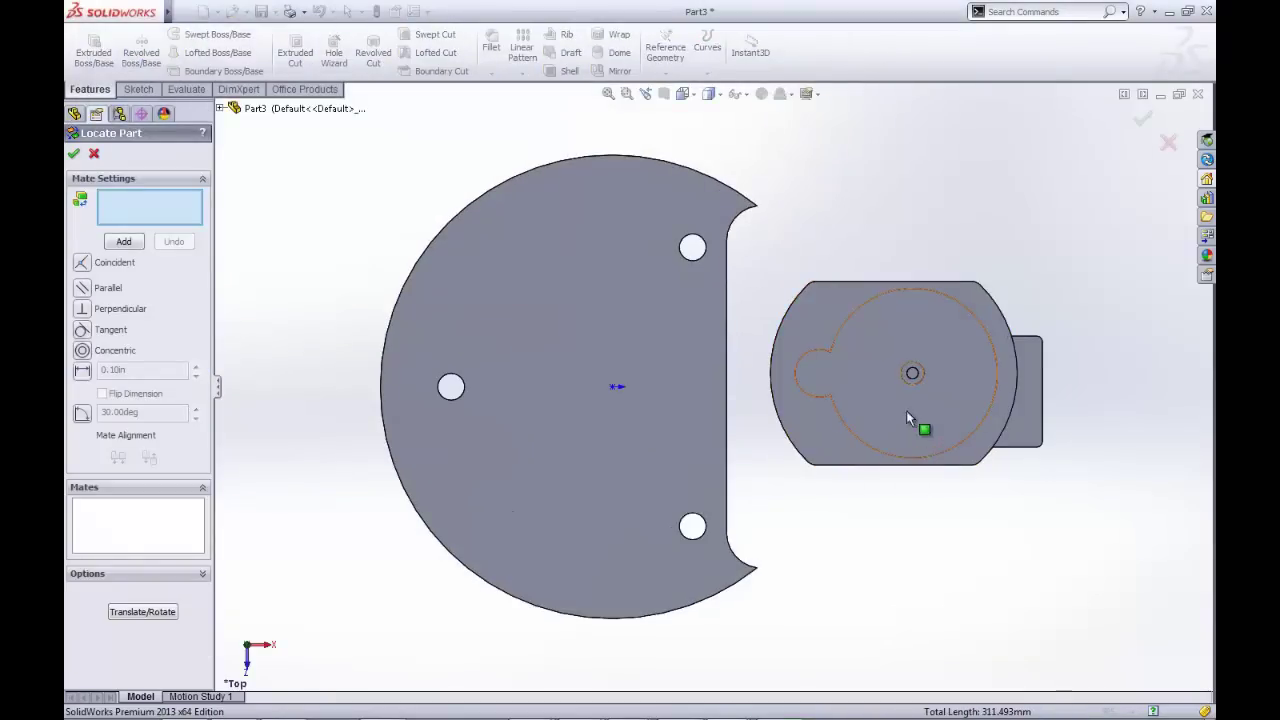
Step: Mate the motor shaft face concentric with the plate's outer rim
middle_click_drag(920, 426, 889, 342)
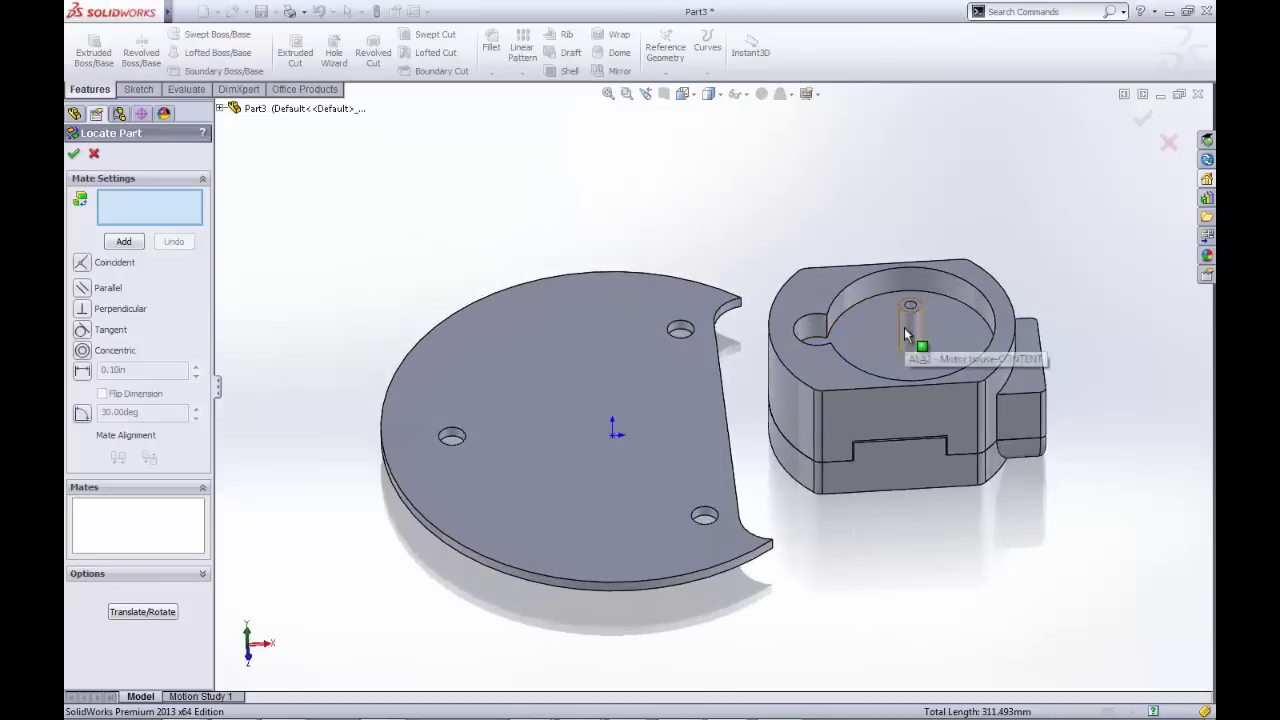
left_click(912, 345)
left_click(643, 585)
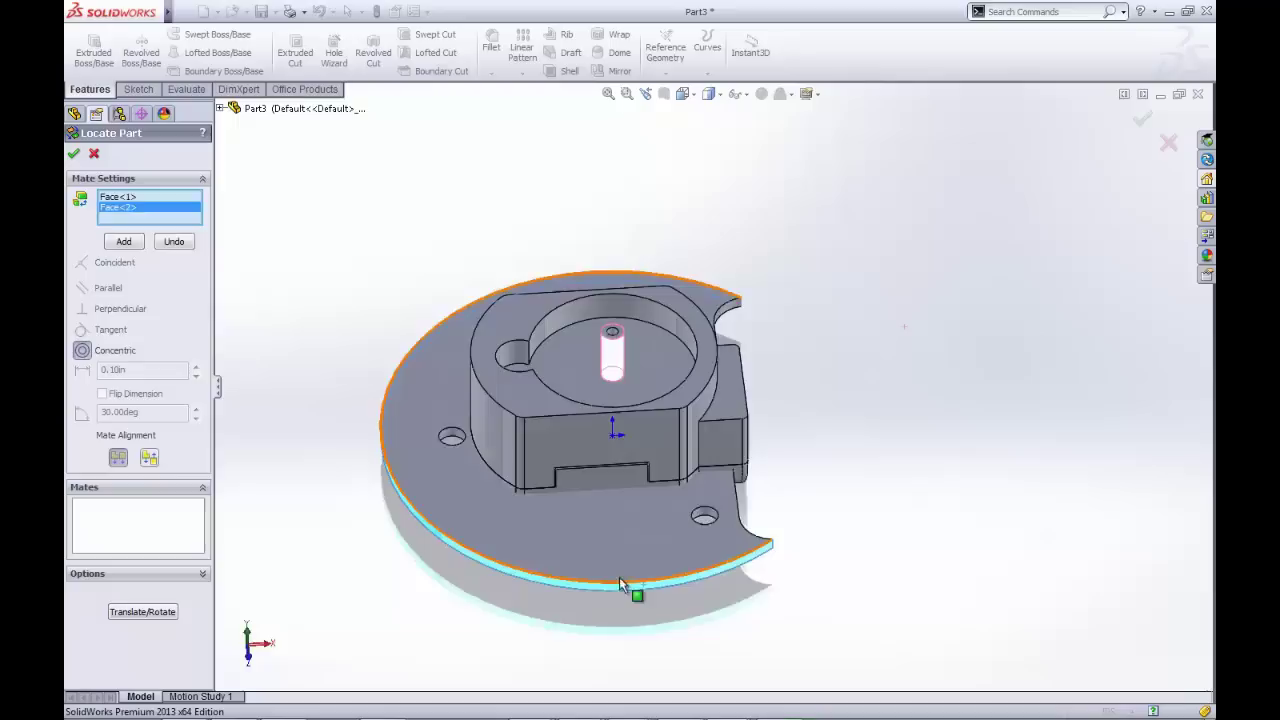
left_click(123, 242)
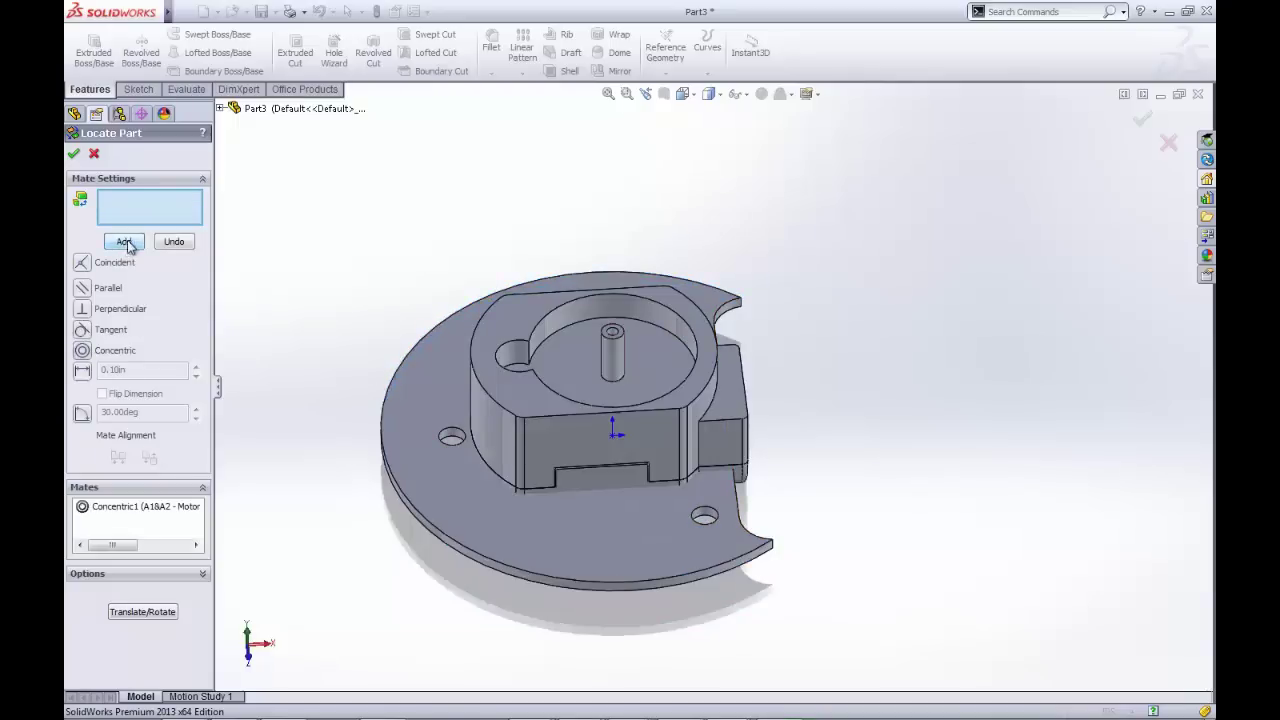
Step: Add a Parallel mate between a housing side face and the plate face beside the slot
left_click(580, 439)
left_click_drag(580, 439, 766, 505)
middle_click_drag(766, 505, 719, 471)
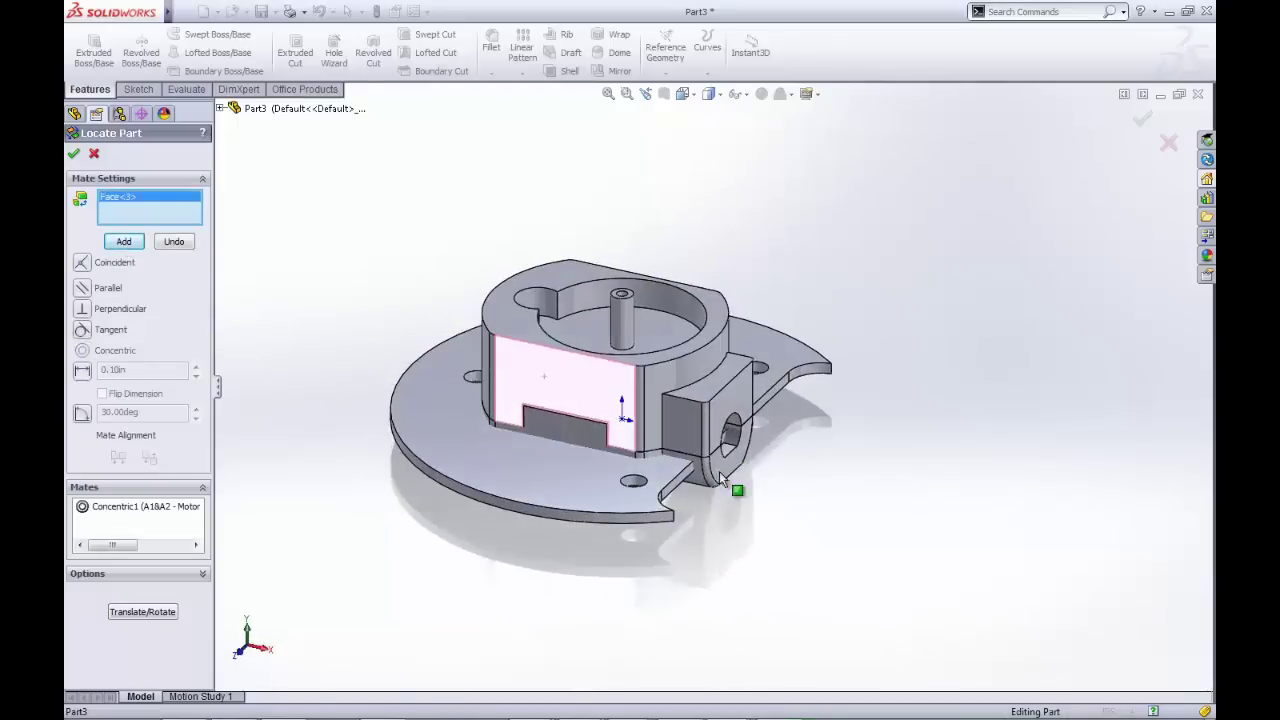
left_click(680, 486)
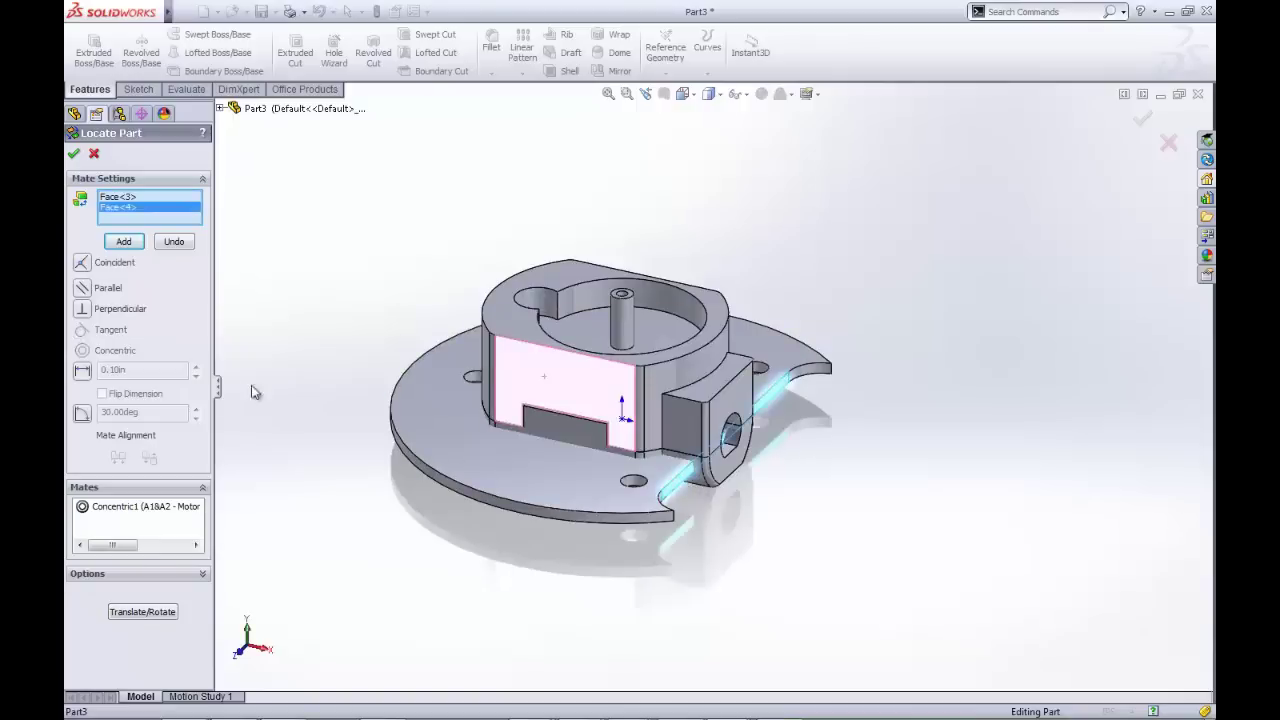
left_click(81, 290)
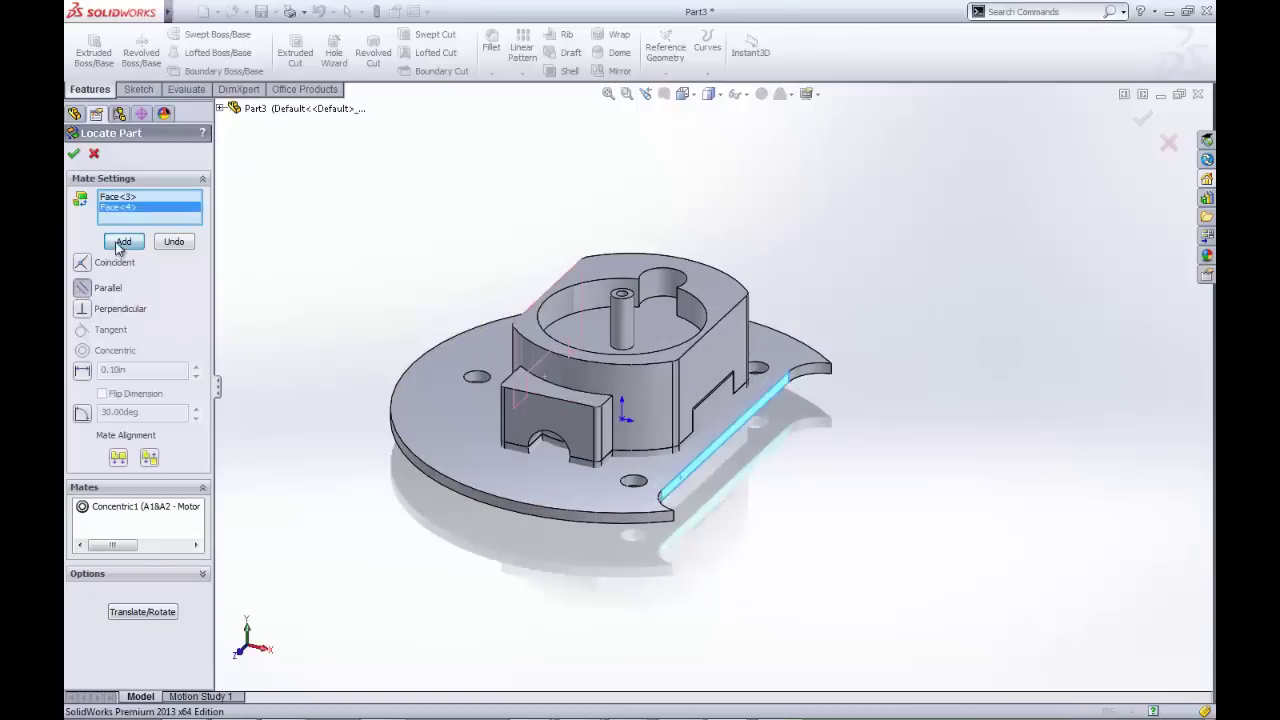
left_click(120, 243)
Step: Confirm the motor house placement and start a sketch on the Top Plane, viewed Normal To
left_click(72, 154)
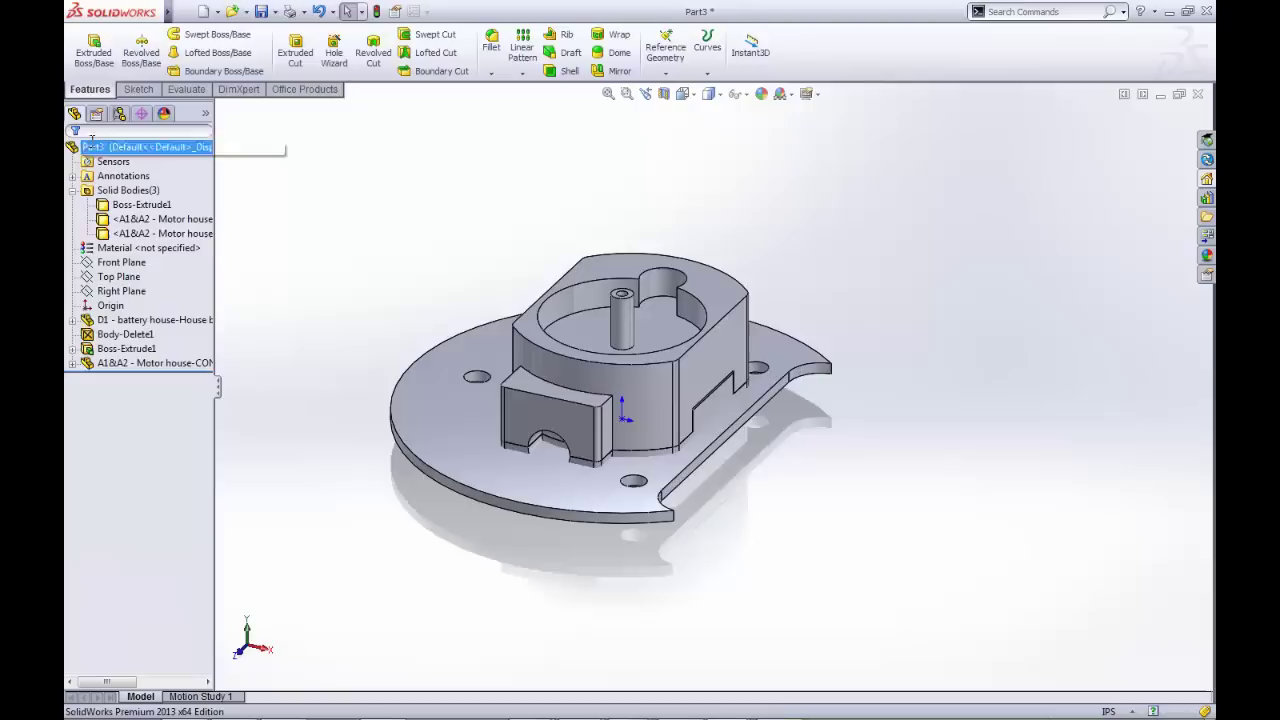
left_click(138, 89)
left_click(88, 45)
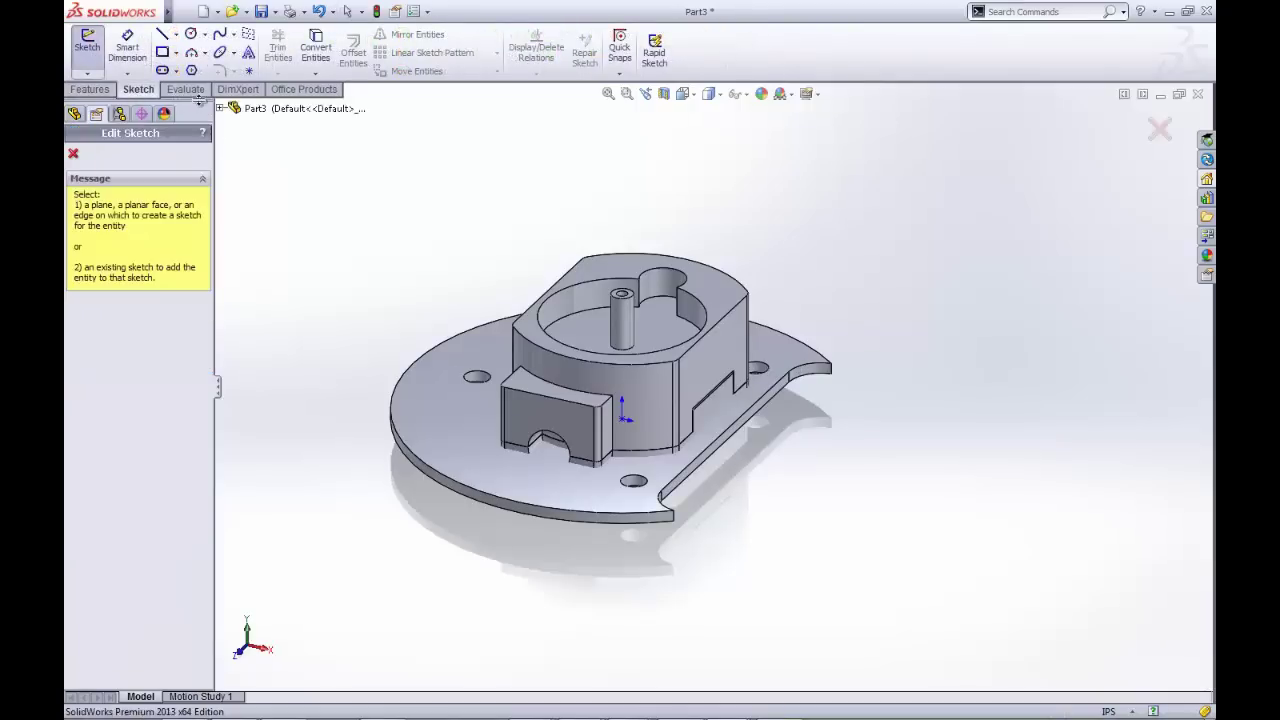
left_click(221, 109)
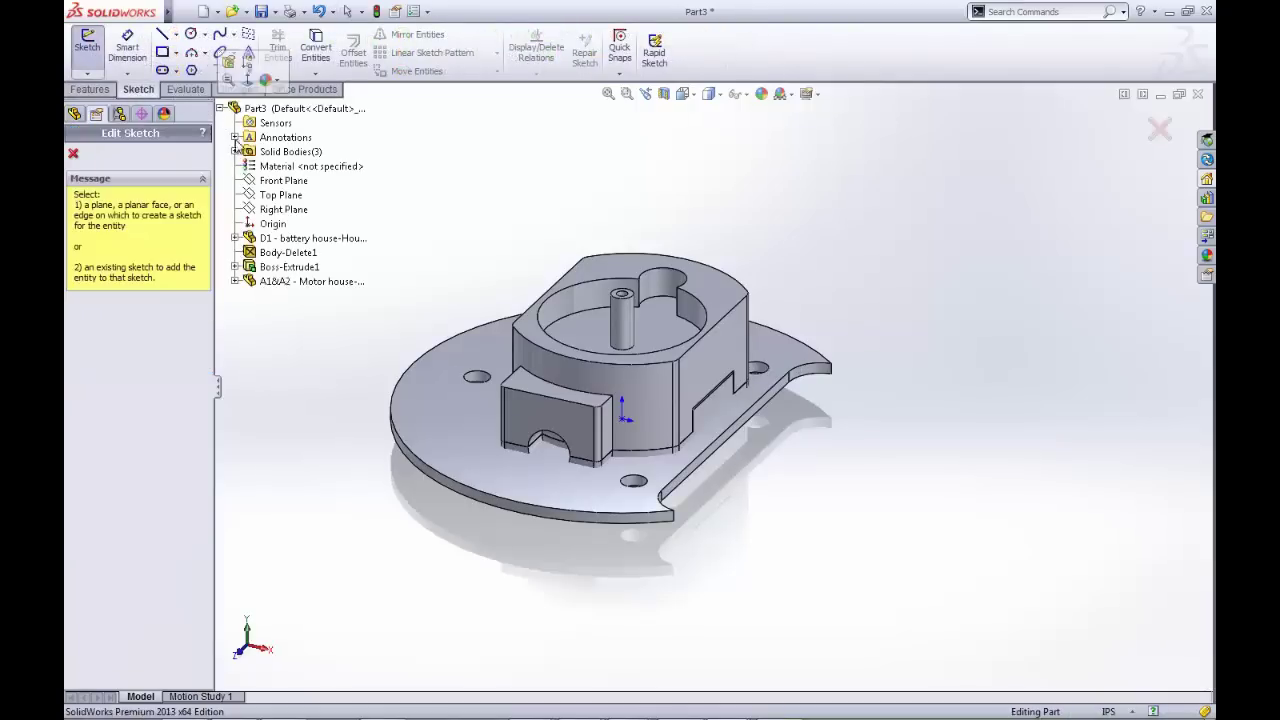
left_click(268, 197)
key("s")
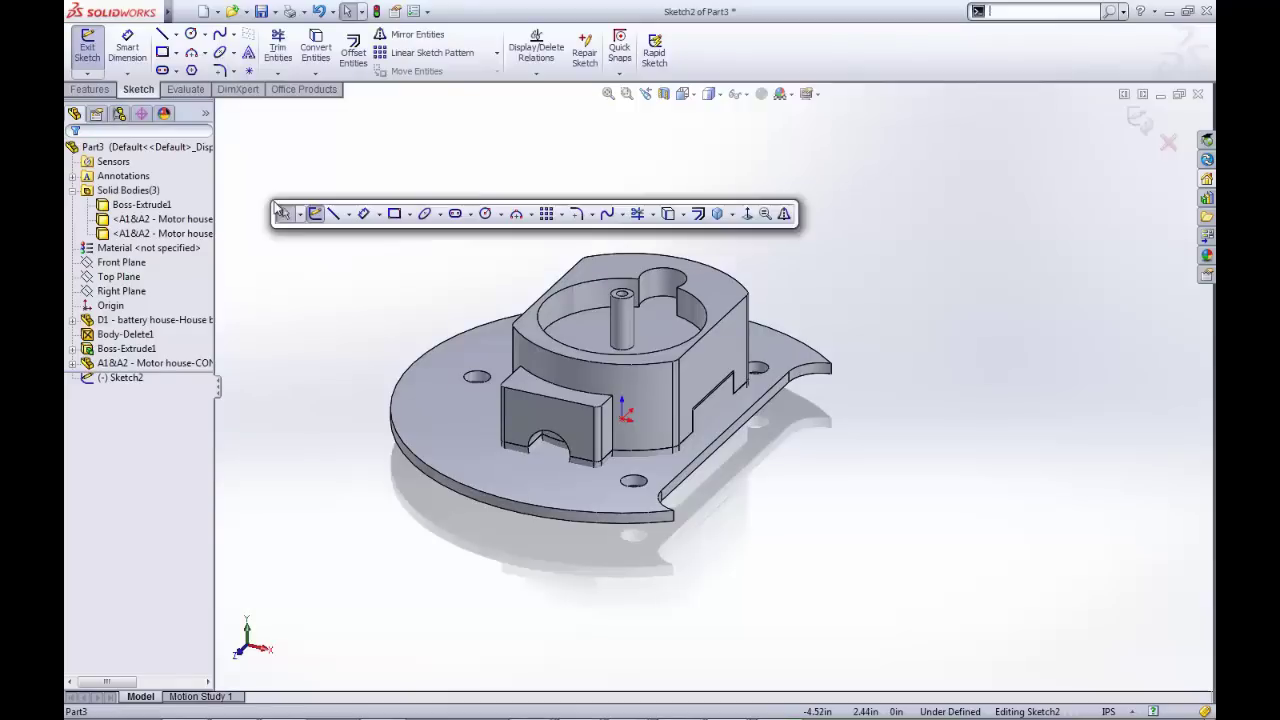
left_click(746, 215)
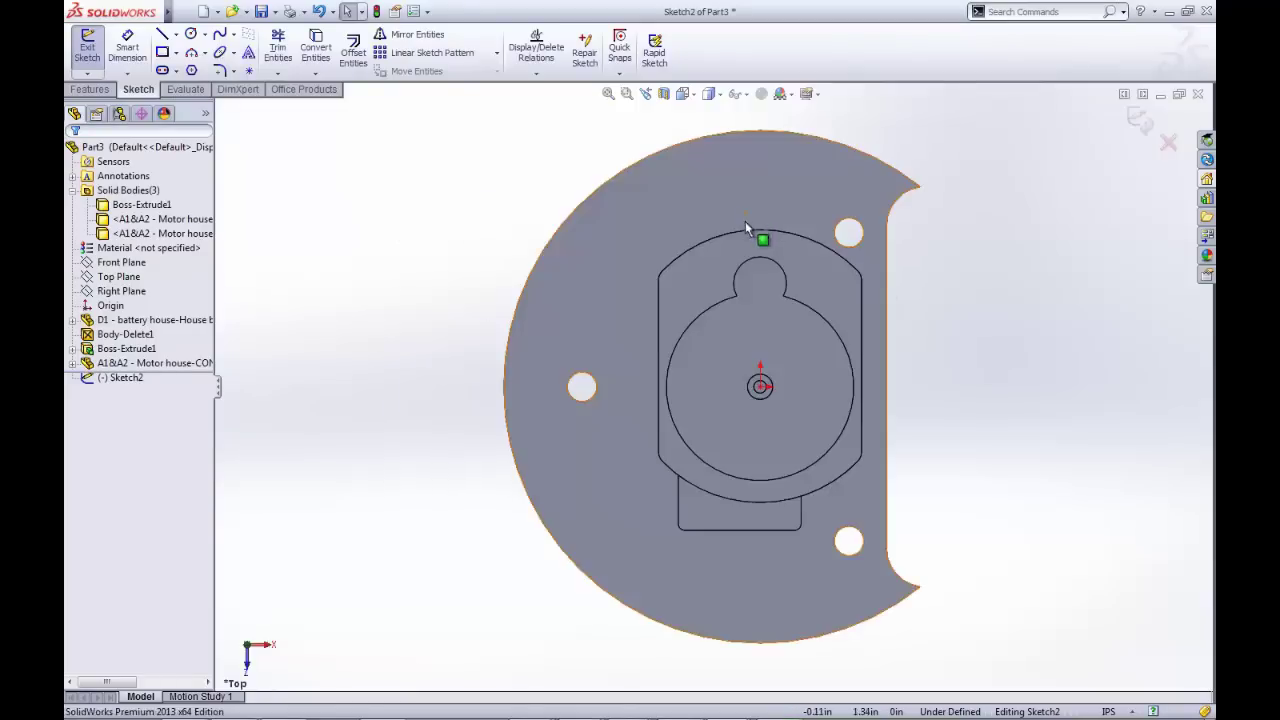
Step: Convert the inner motor house face and bottom tab face, then trim the overlapping arc
left_click(322, 58)
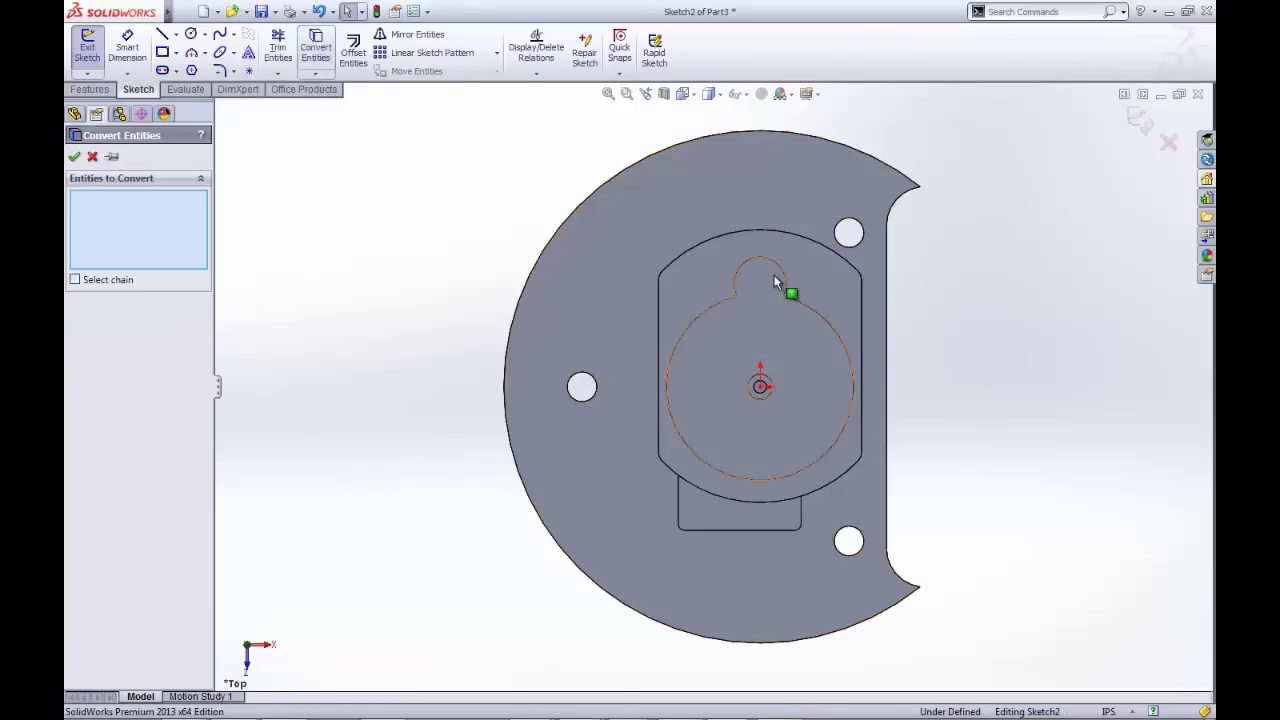
left_click(706, 285)
left_click(716, 516)
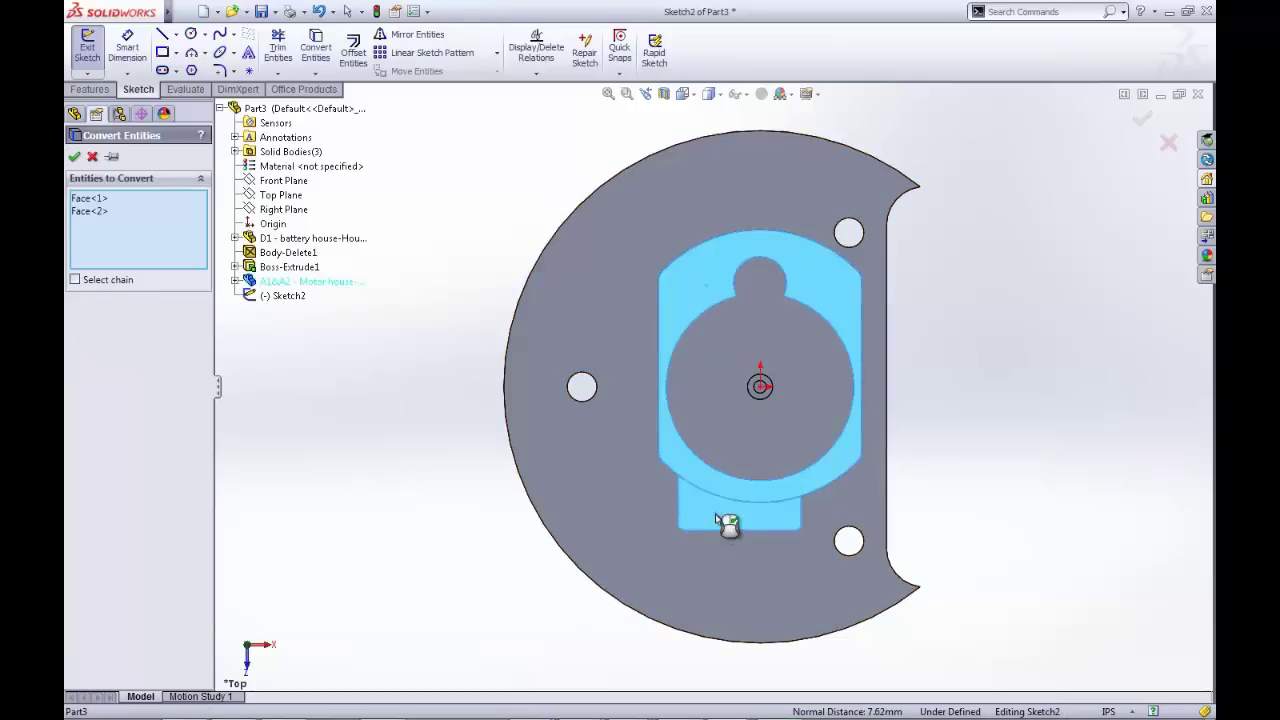
left_click(74, 157)
left_click(279, 50)
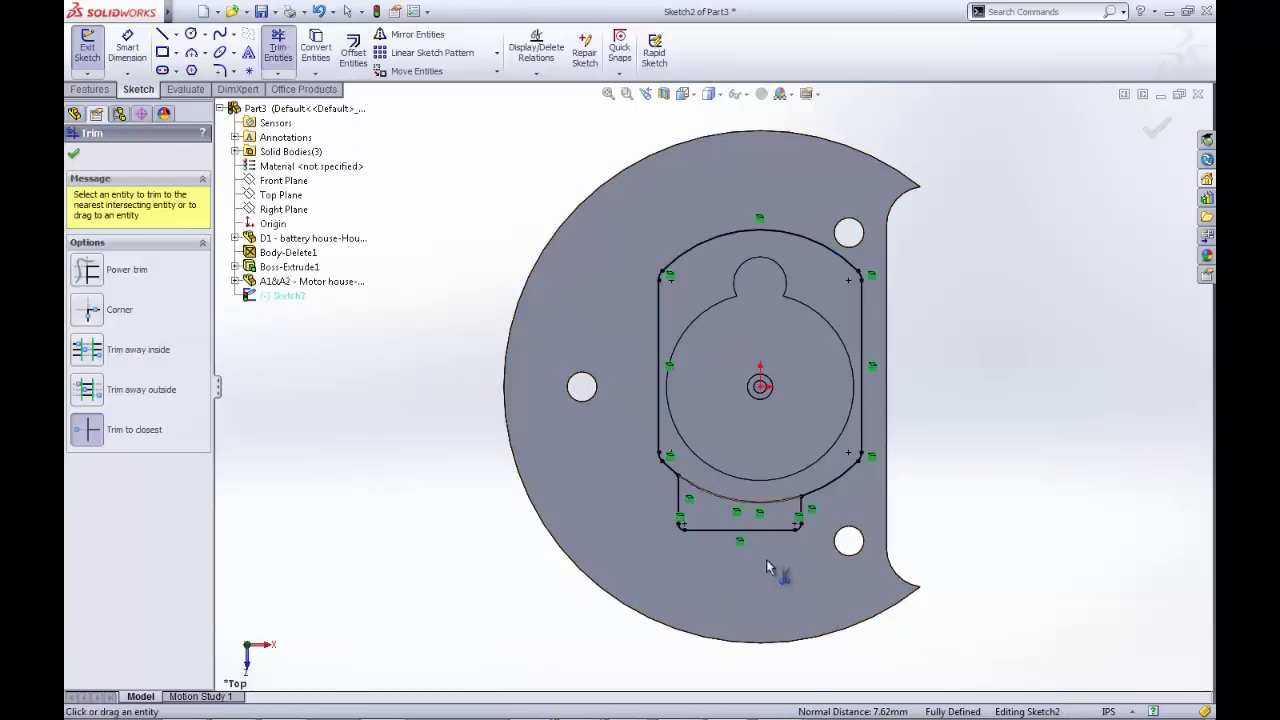
left_click(737, 508)
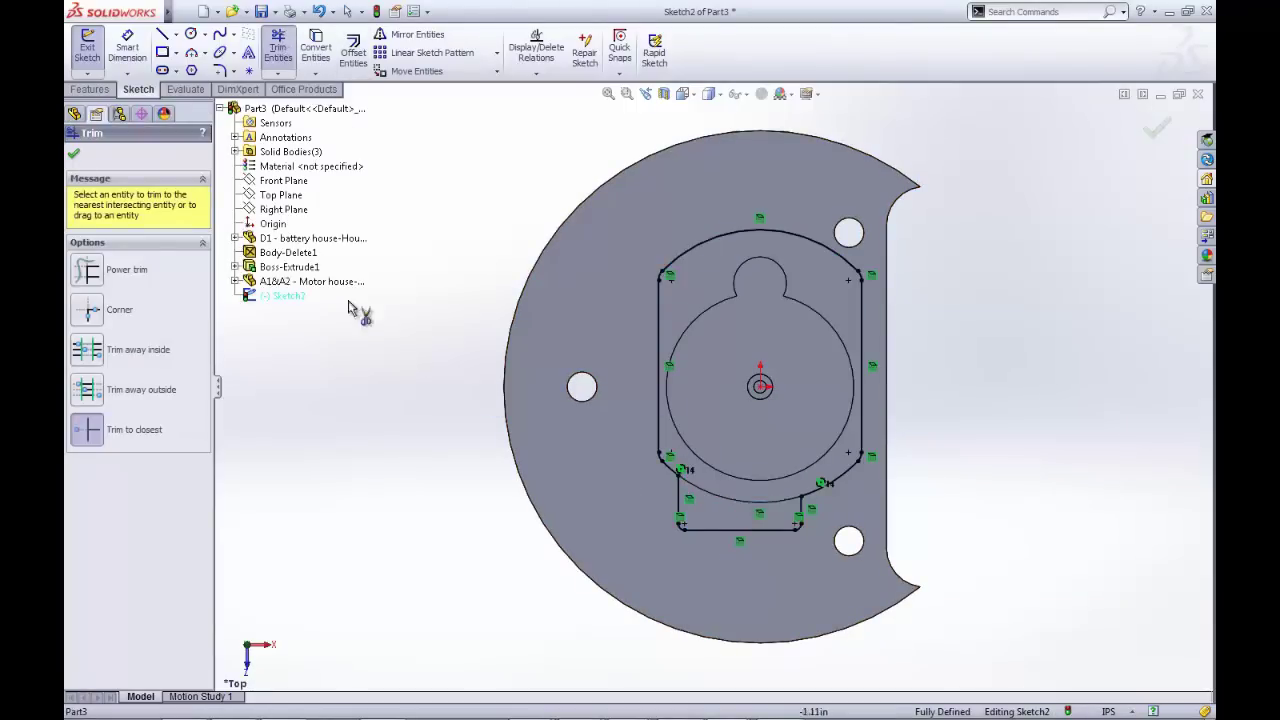
left_click(75, 155)
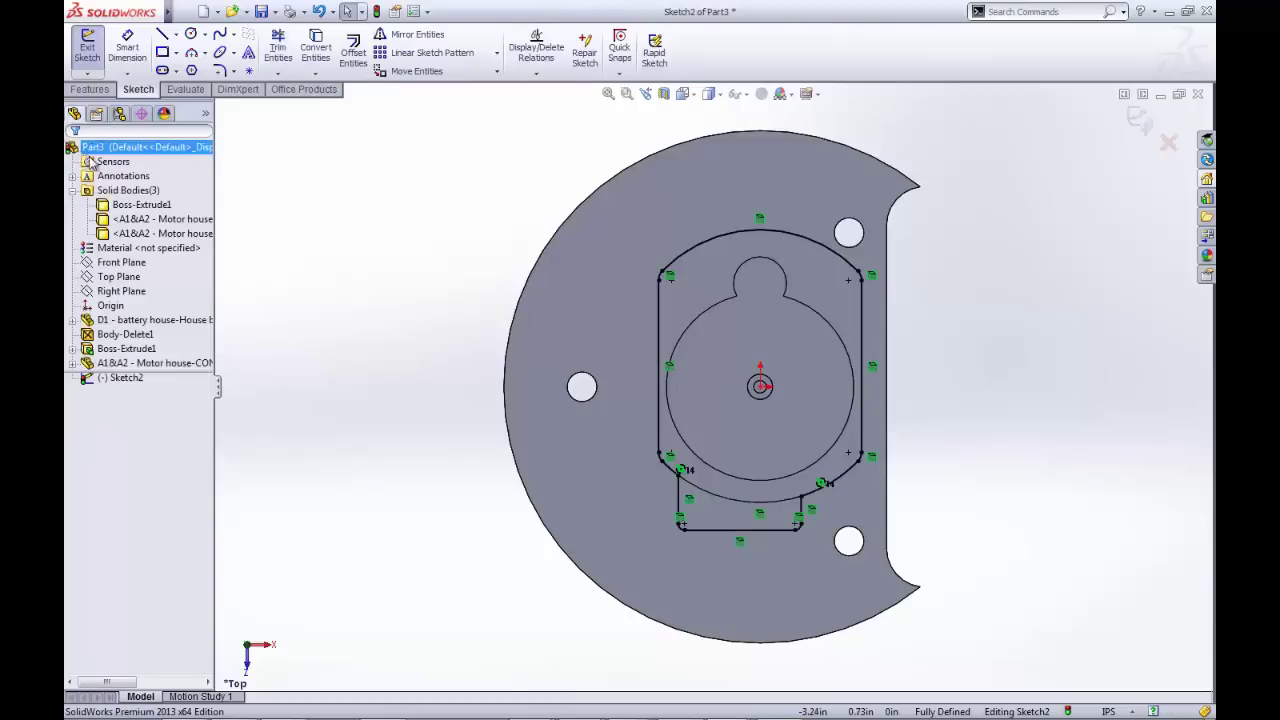
Step: Exit Sketch2 and delete both A1&A2 motor house bodies
left_click(1139, 119)
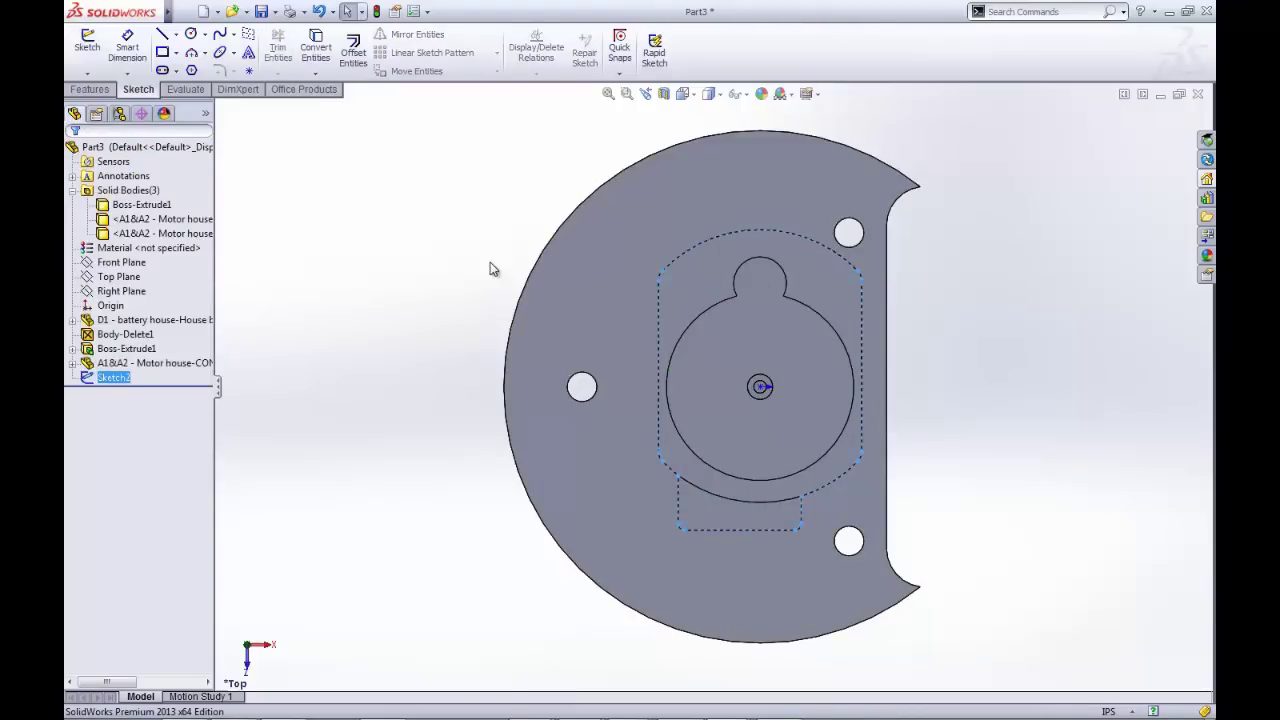
left_click(140, 218)
left_click(140, 233, "ctrl")
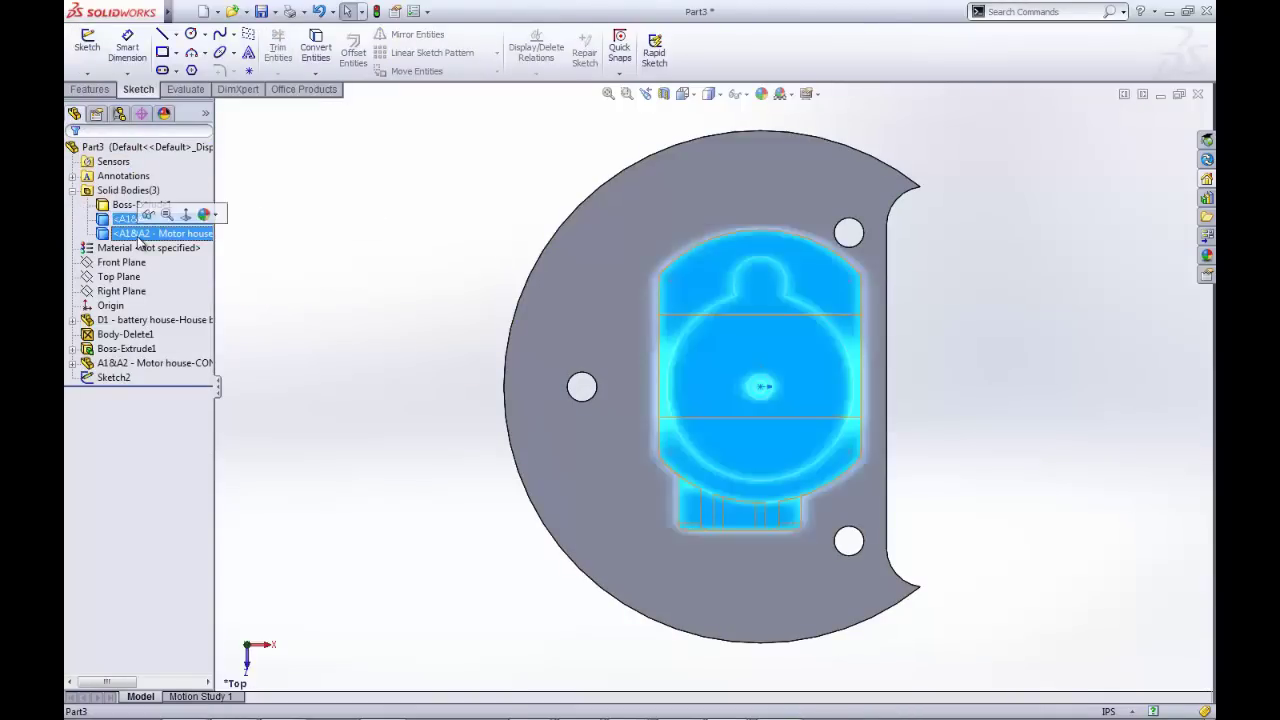
right_click(140, 240)
left_click(168, 290)
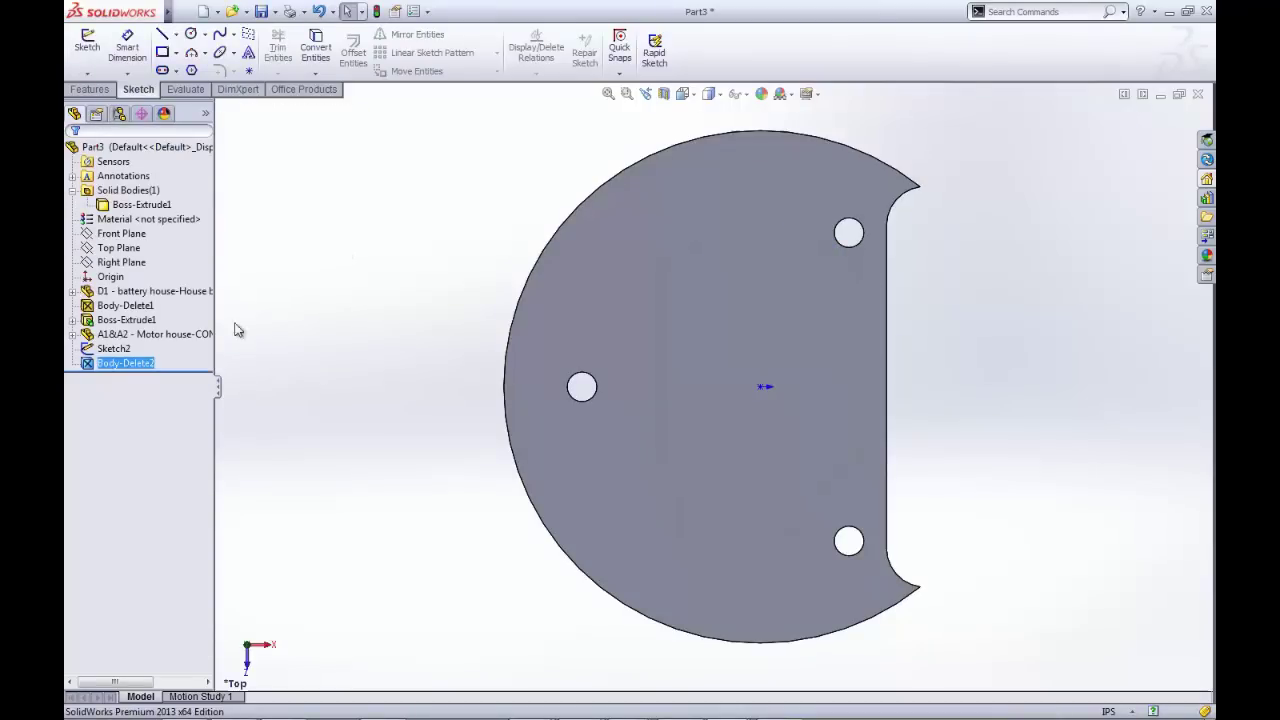
Step: Extruded-cut Sketch2's footprint Through All in the reversed direction through the plate
left_click(106, 90)
left_click(292, 50)
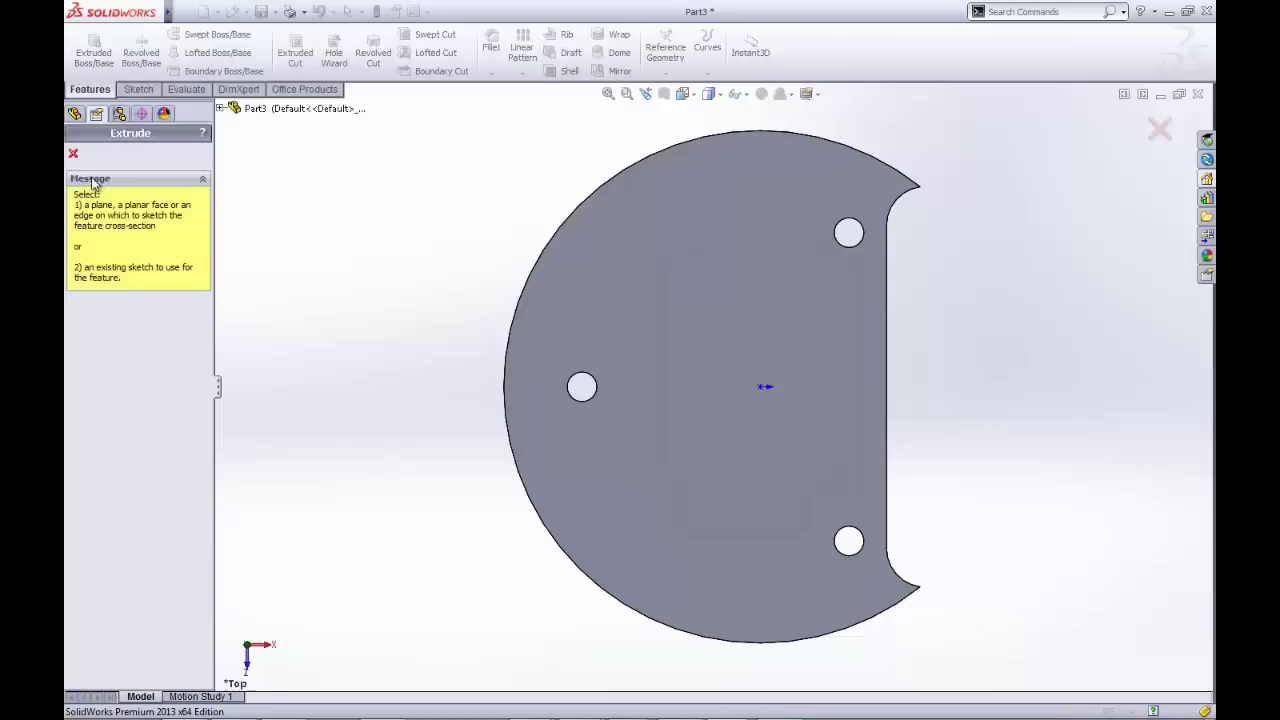
left_click(670, 420)
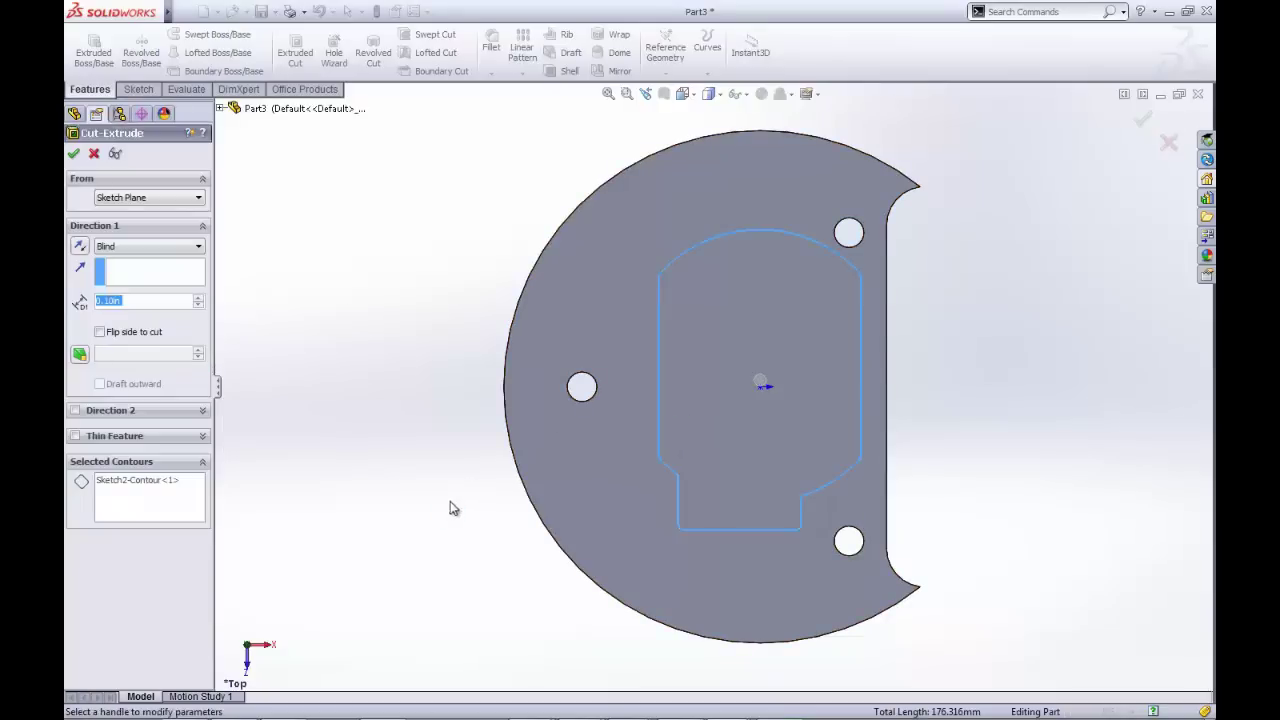
middle_click_drag(450, 508, 450, 236)
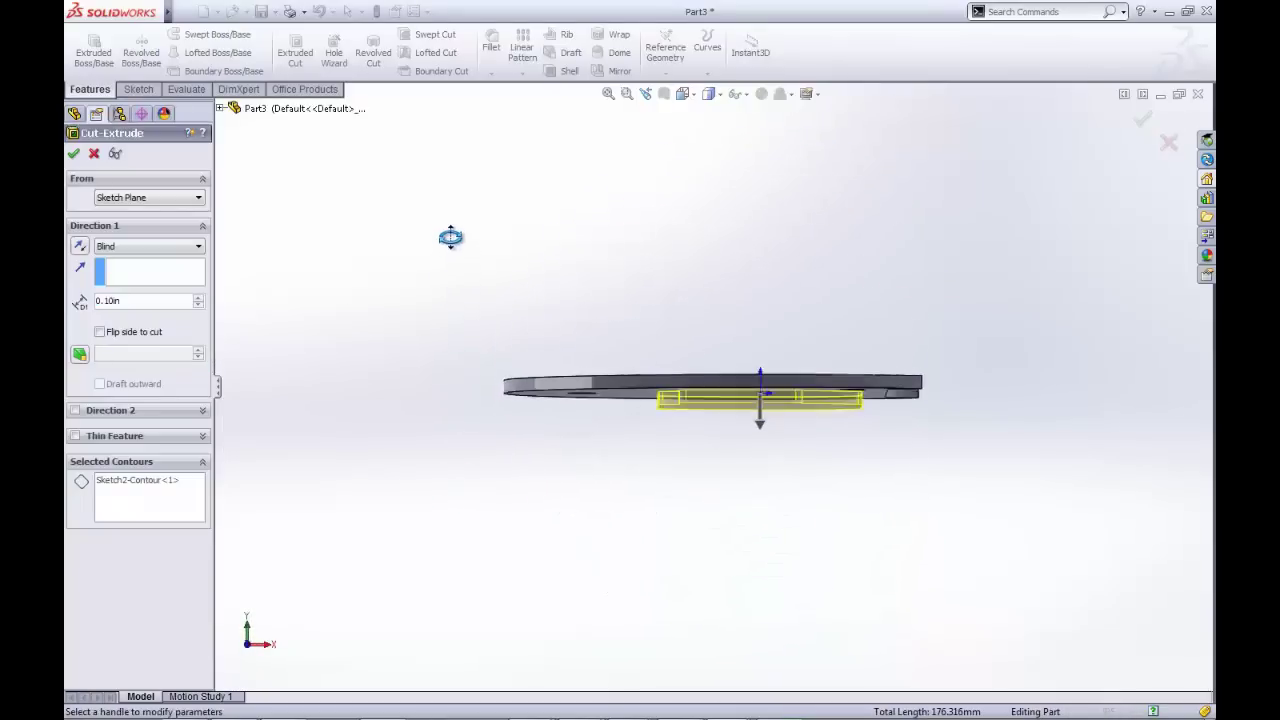
left_click(80, 247)
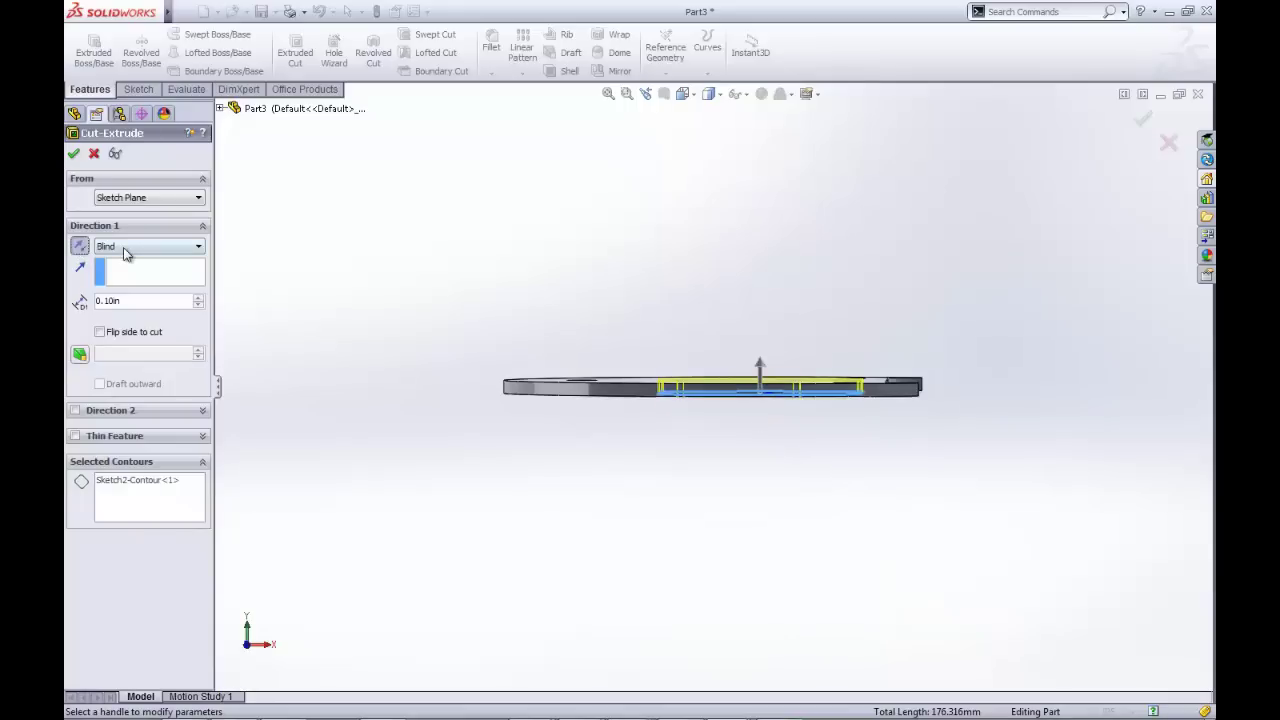
left_click(125, 251)
left_click(122, 267)
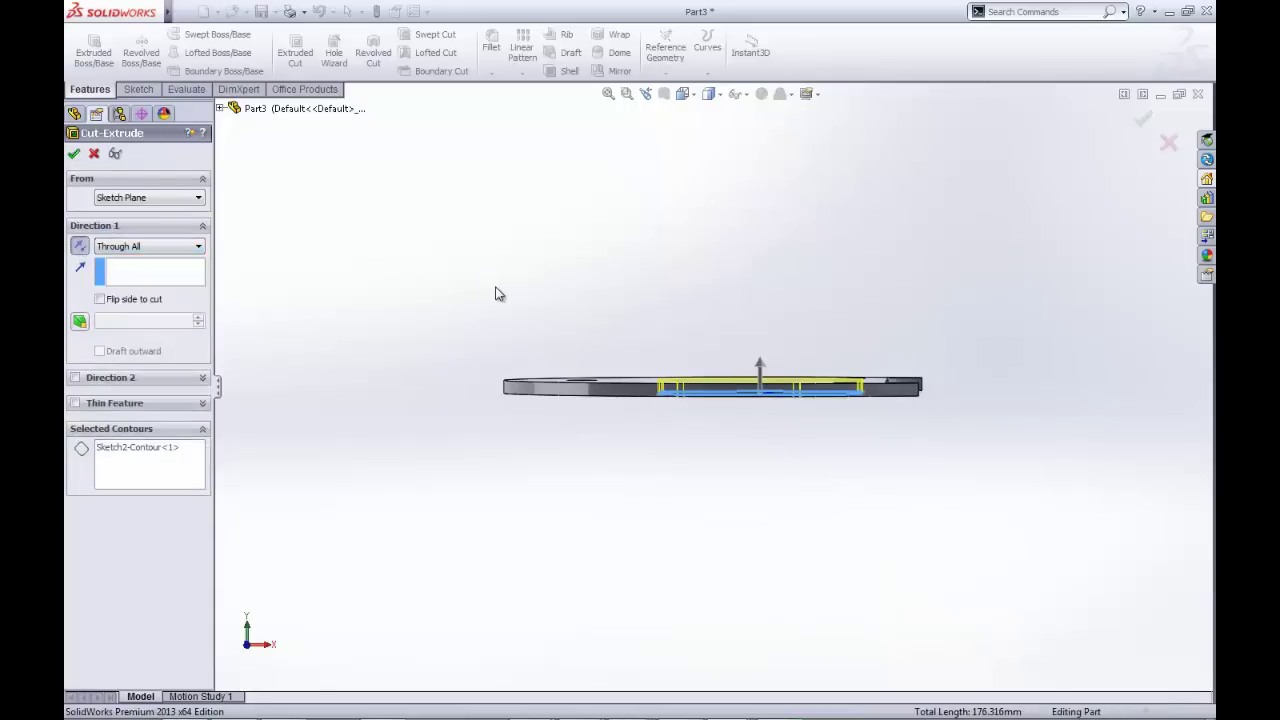
middle_click_drag(492, 297, 505, 476)
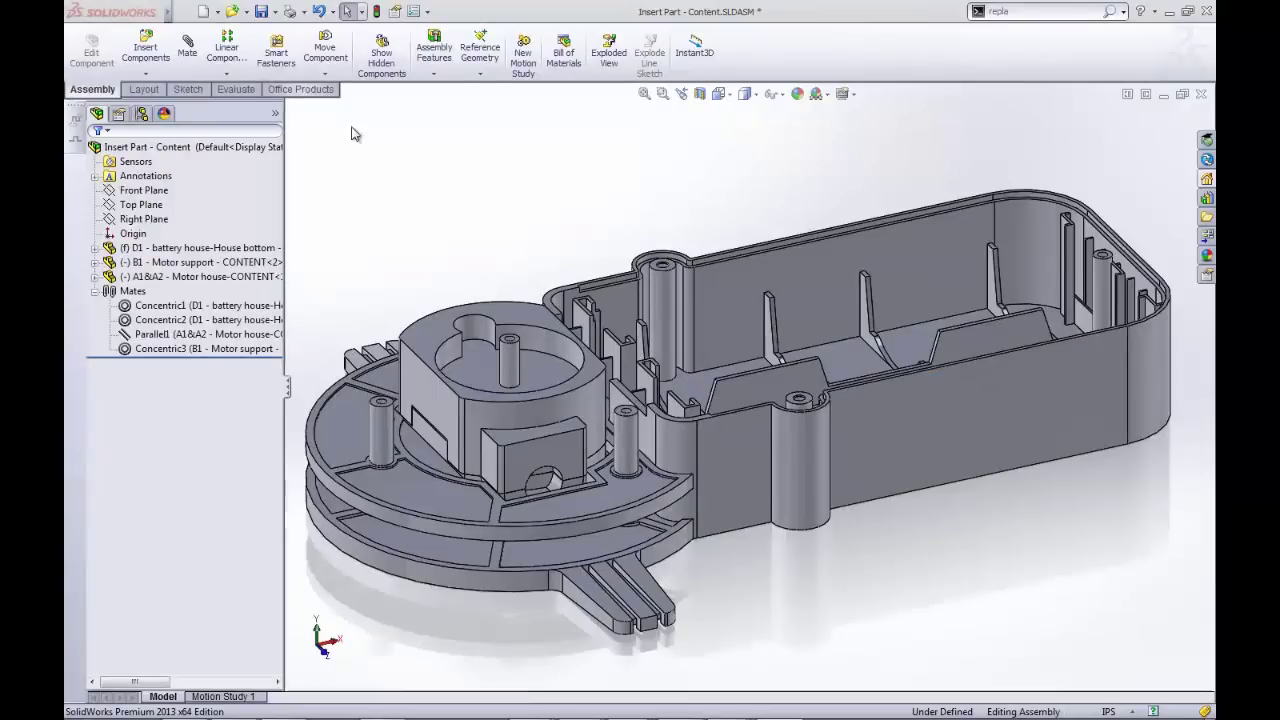
Step: Replace the Motor support plate with Part3 using Replace Components, re-attaching its mates
left_click(1036, 12)
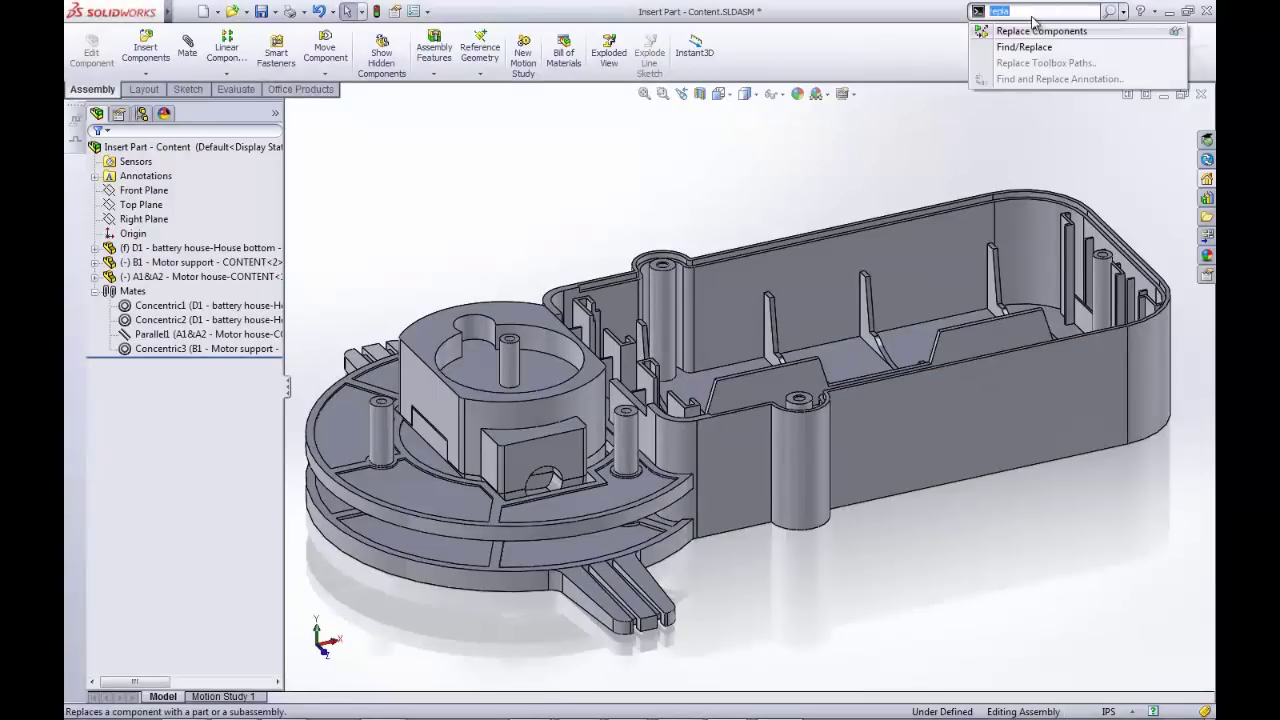
left_click(1036, 32)
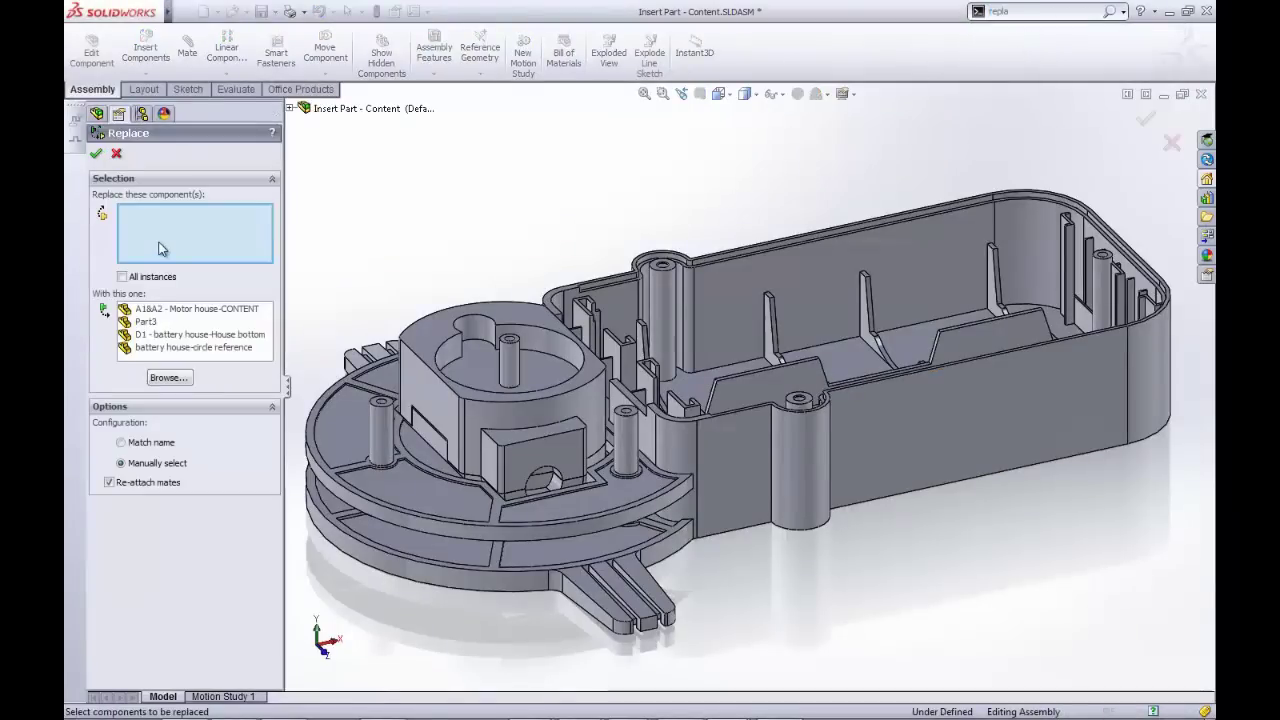
left_click(413, 516)
left_click(154, 326)
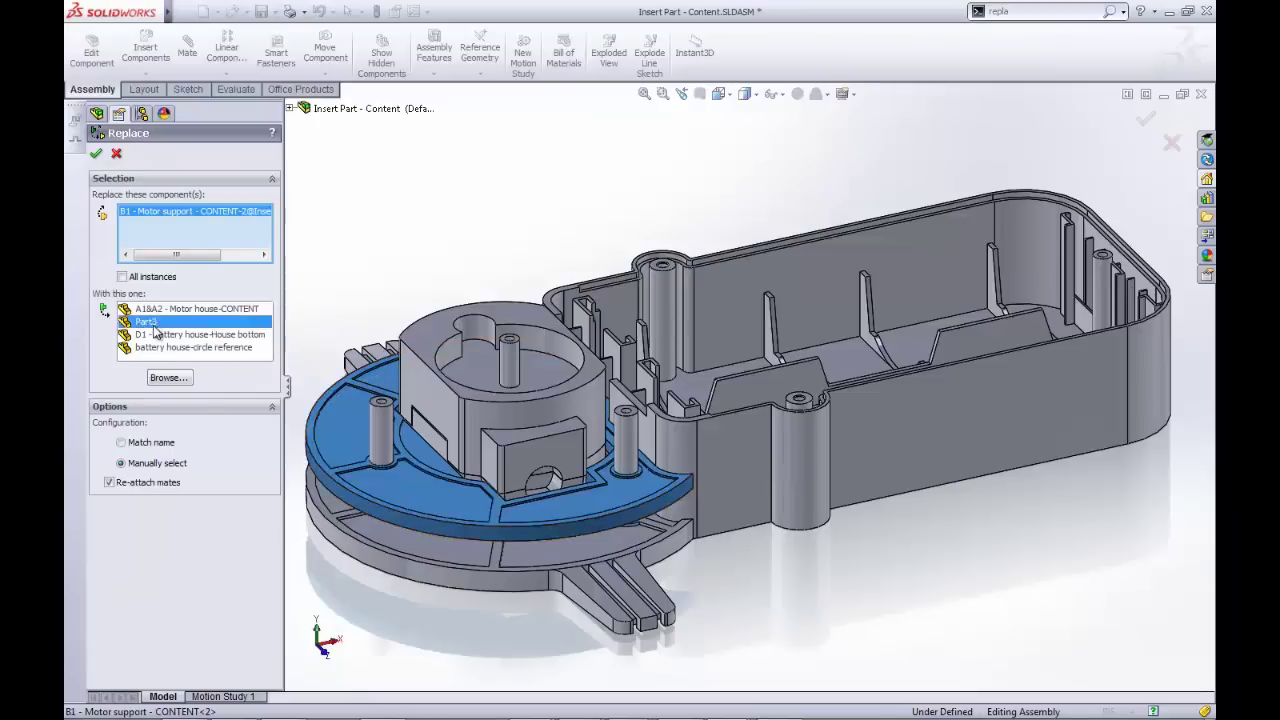
left_click(96, 156)
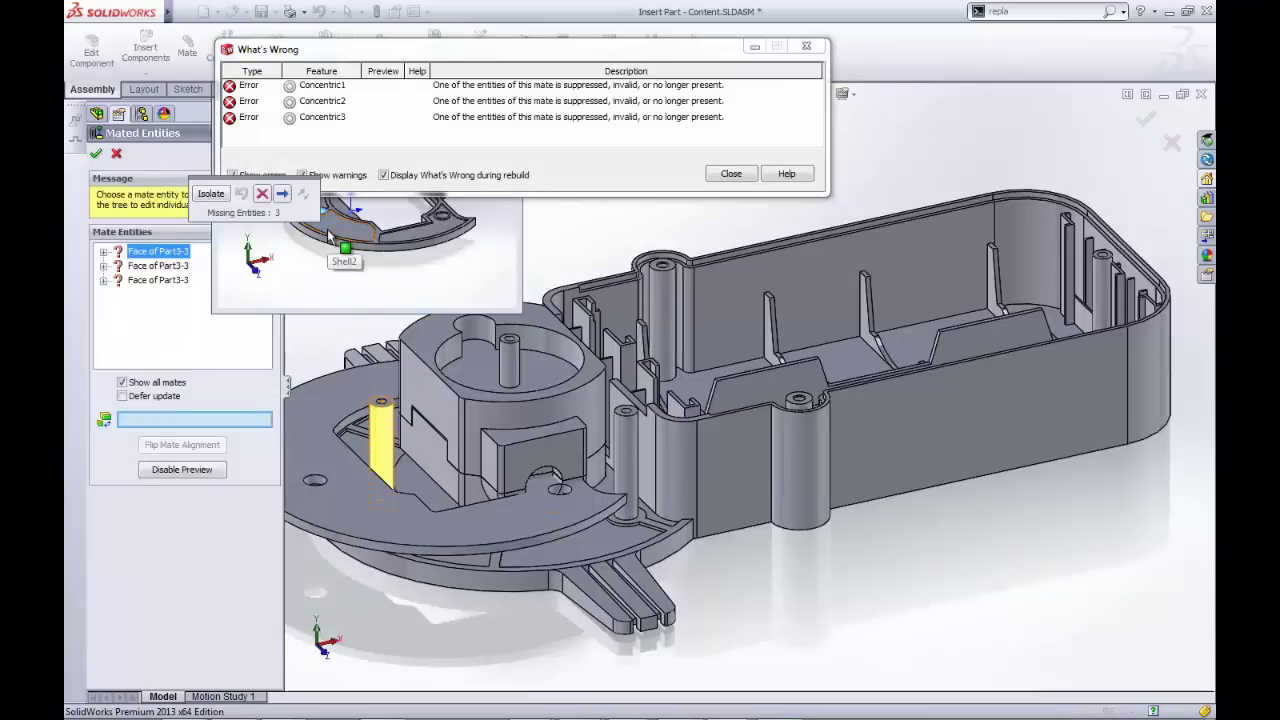
Step: Reattach the first mate to Part3's cylindrical face and the second to an edge, flipping alignment
left_click(316, 486)
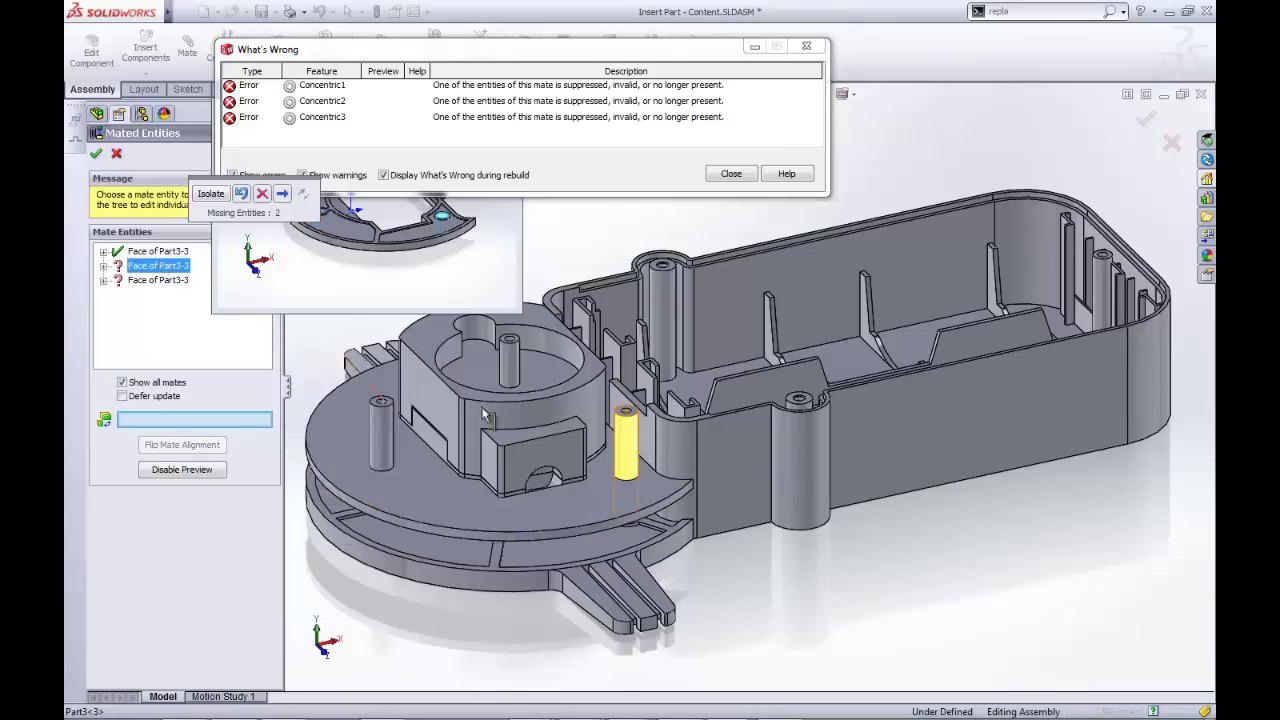
left_click(627, 489)
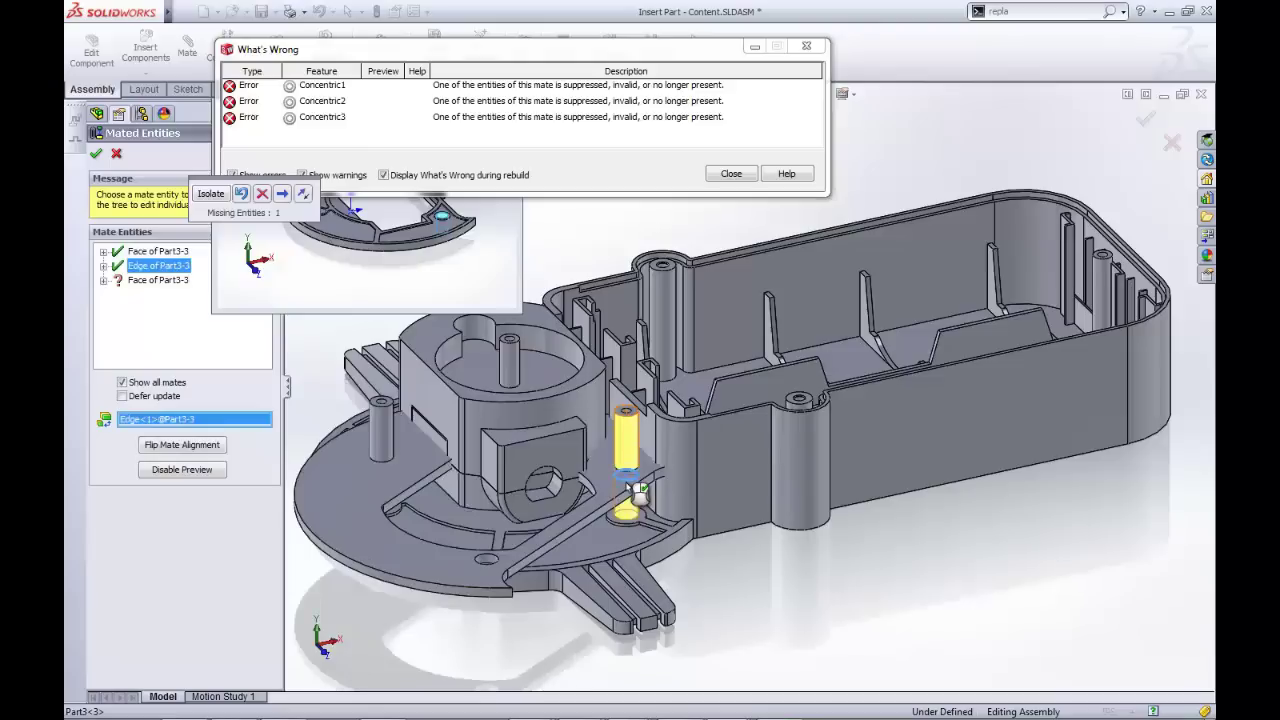
left_click(174, 447)
Step: Reattach Concentric3's missing entity to the plate face, accept the repairs, and drag the plate to test
left_click(160, 282)
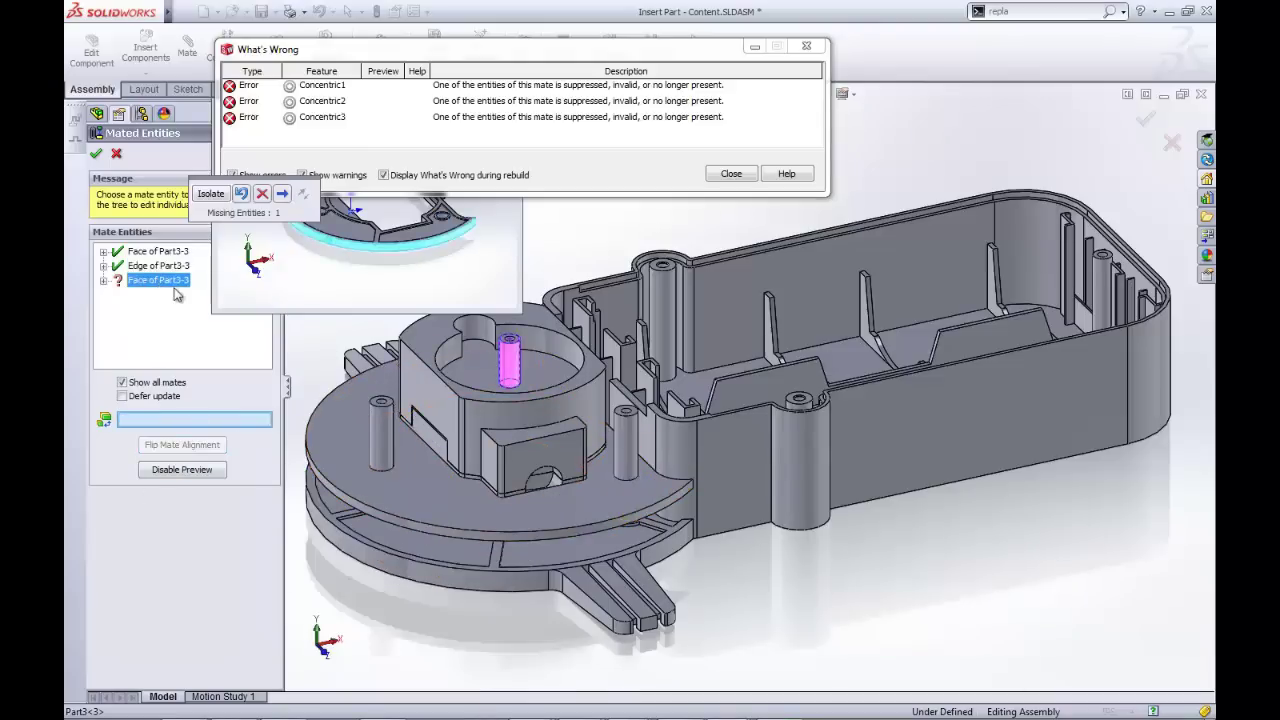
left_click(413, 526)
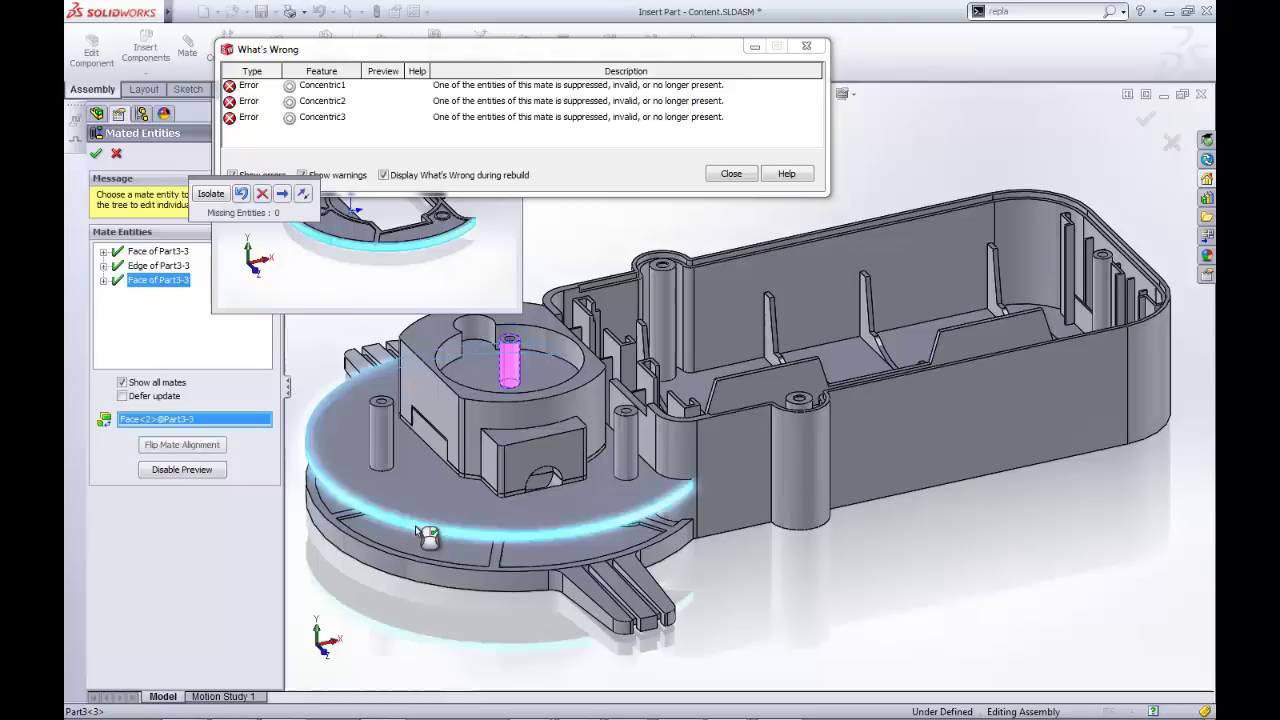
left_click(97, 153)
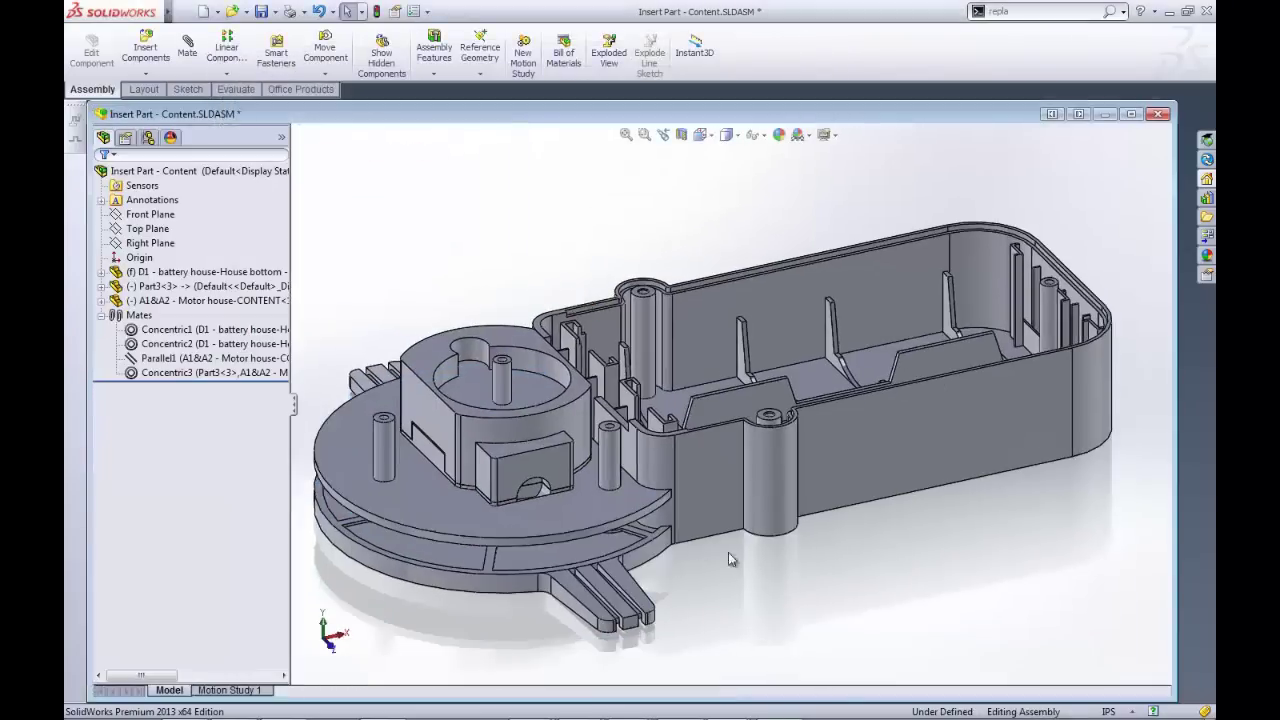
left_click_drag(595, 529, 596, 531)
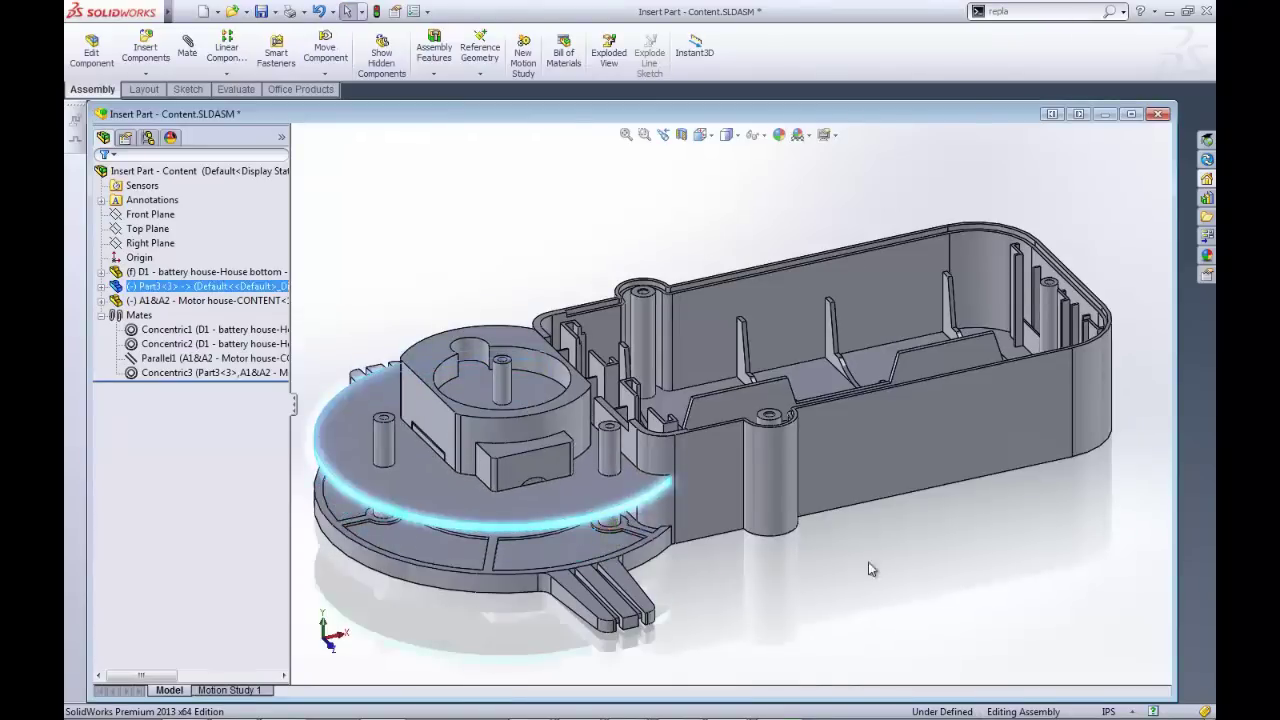